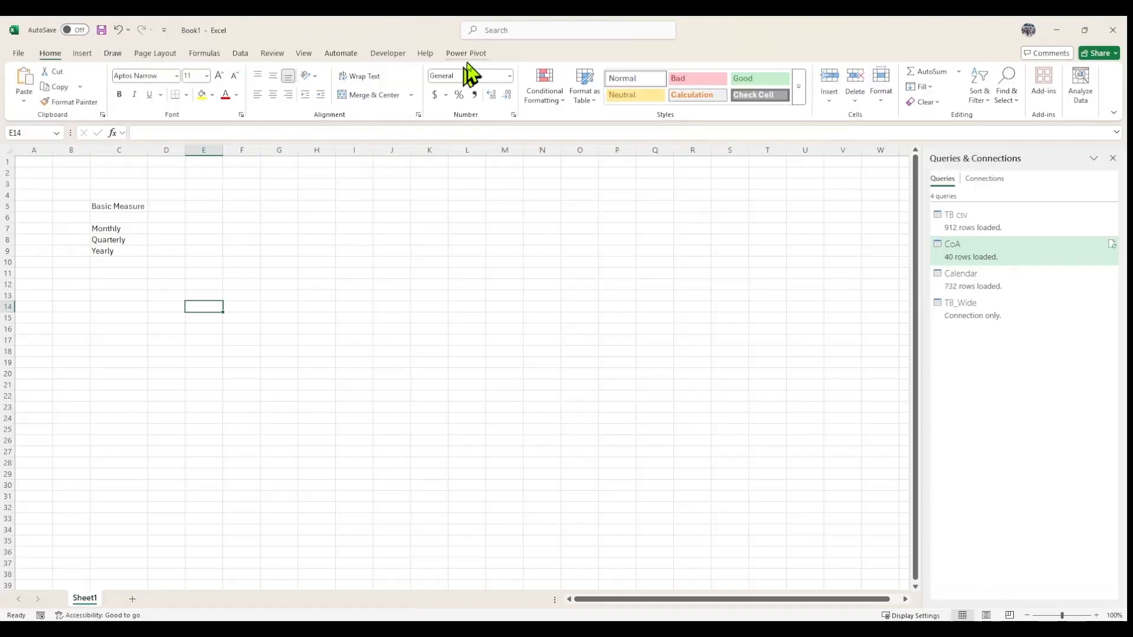
# Open the Power Pivot Manage Measures dialog.
pyautogui.click(508, 41)
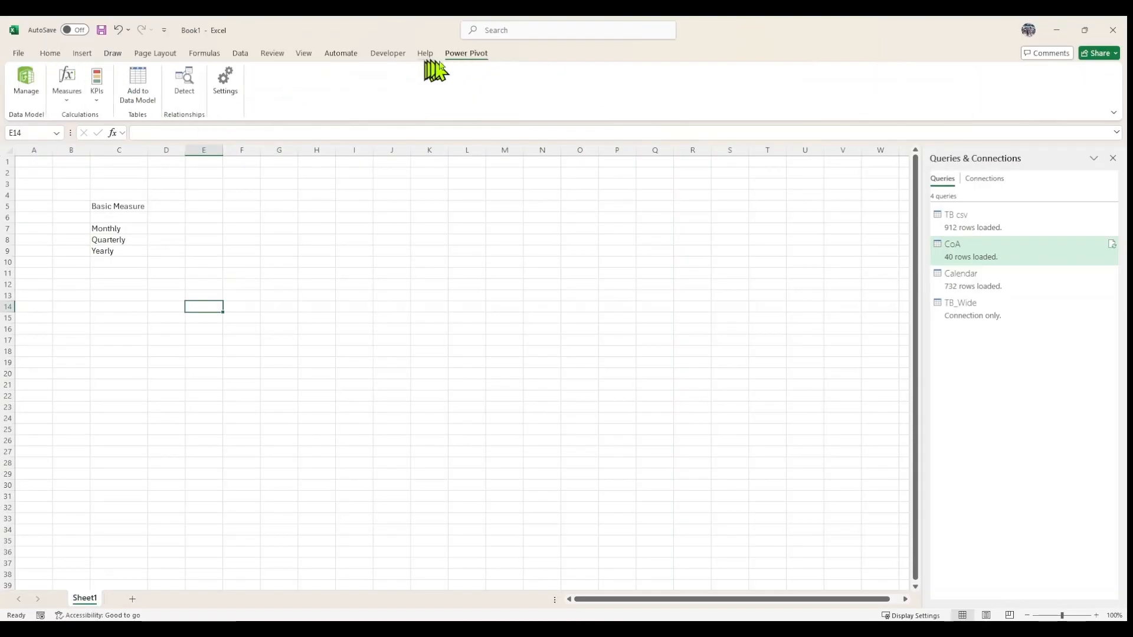
pyautogui.click(67, 102)
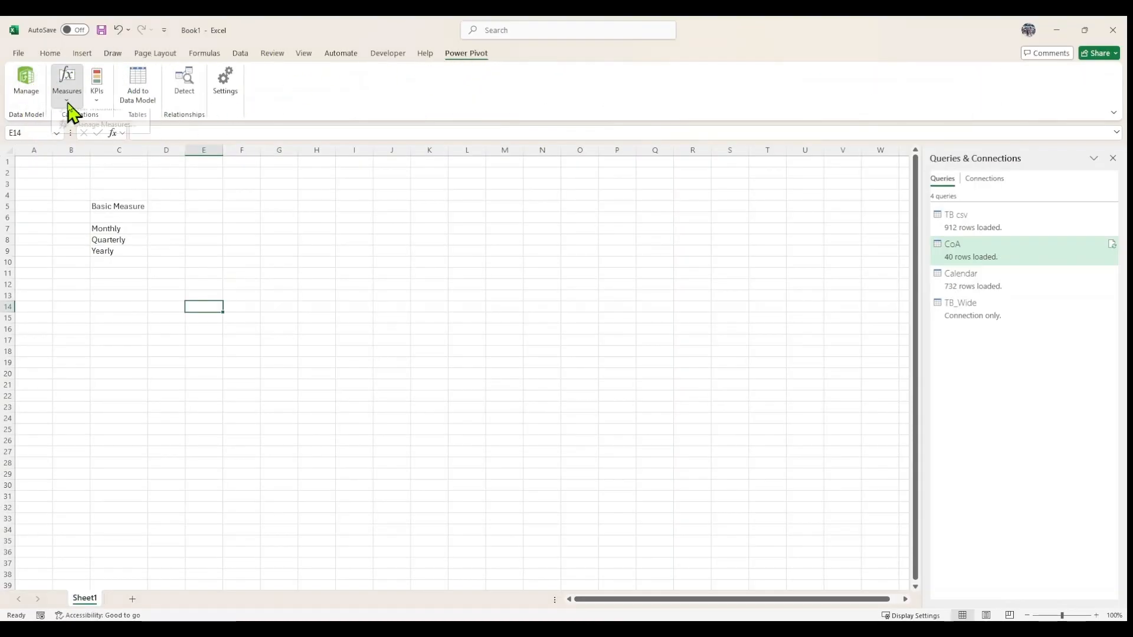
pyautogui.click(93, 135)
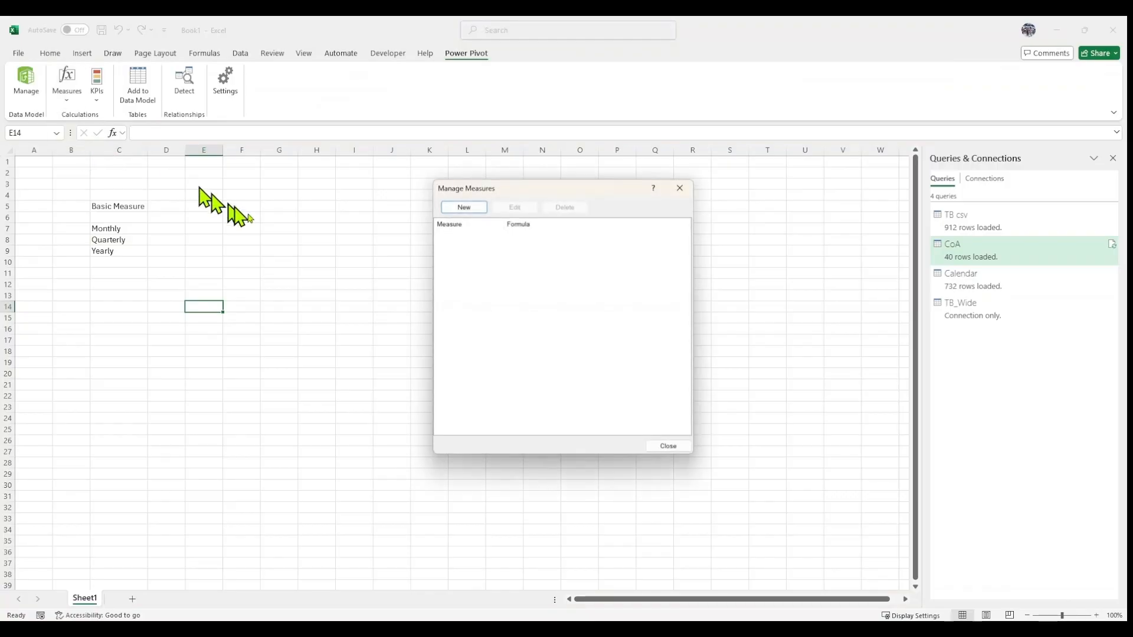
pyautogui.moveTo(536, 189); pyautogui.dragTo(390, 189)
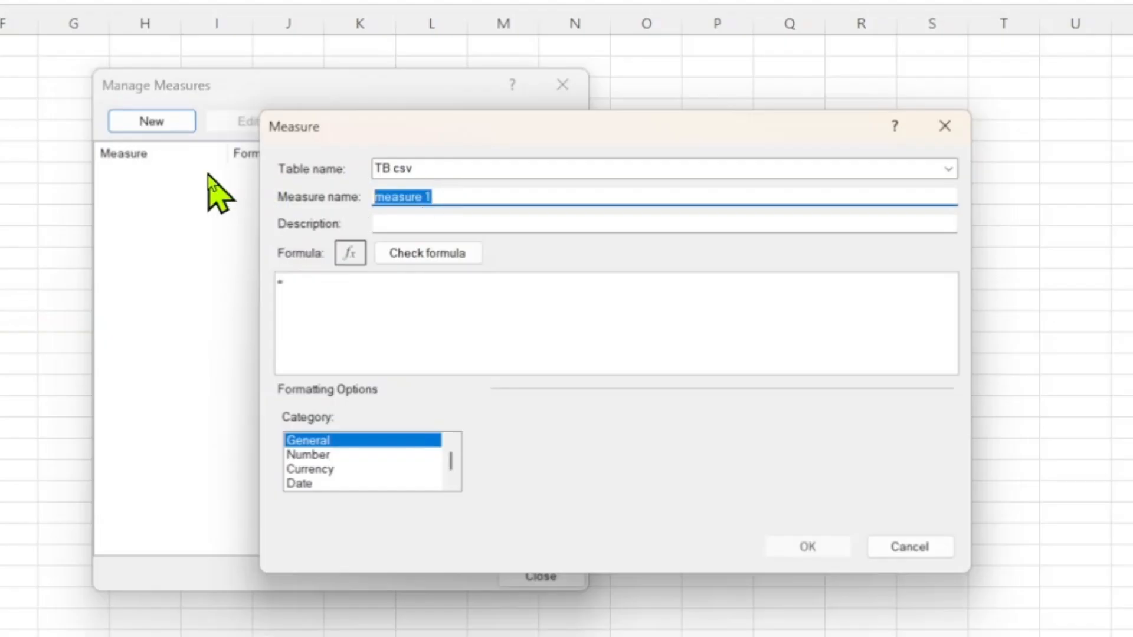
# Create a new measure named Total (TB) on the TB csv table with formula =SUM('TB csv'[Amount]) and check it.
pyautogui.write('Total (TB')
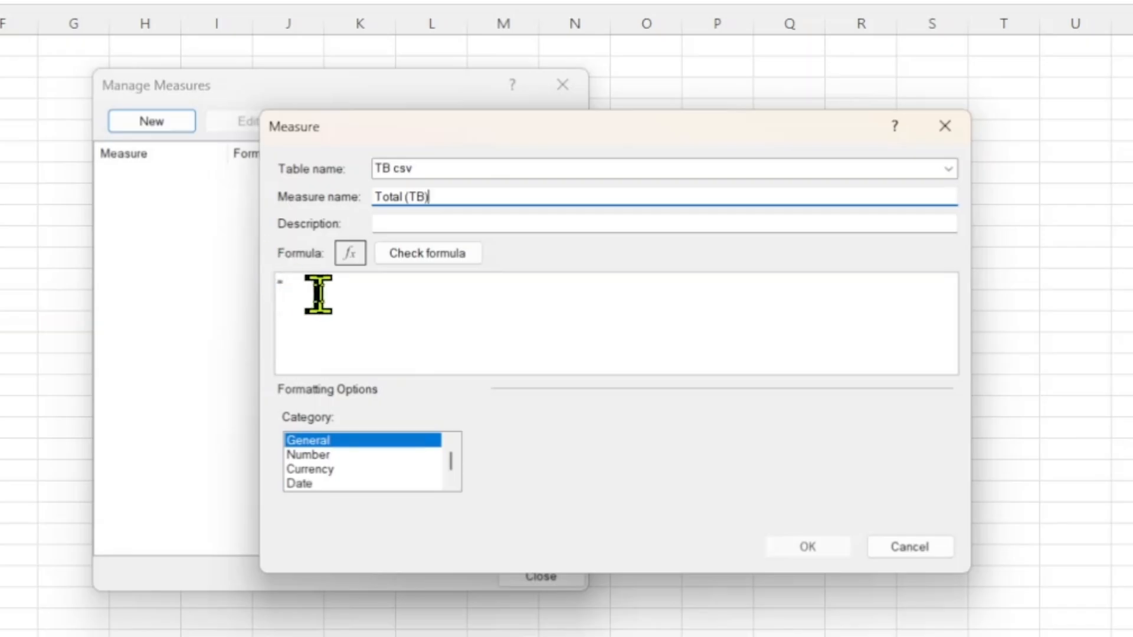
pyautogui.click(342, 305)
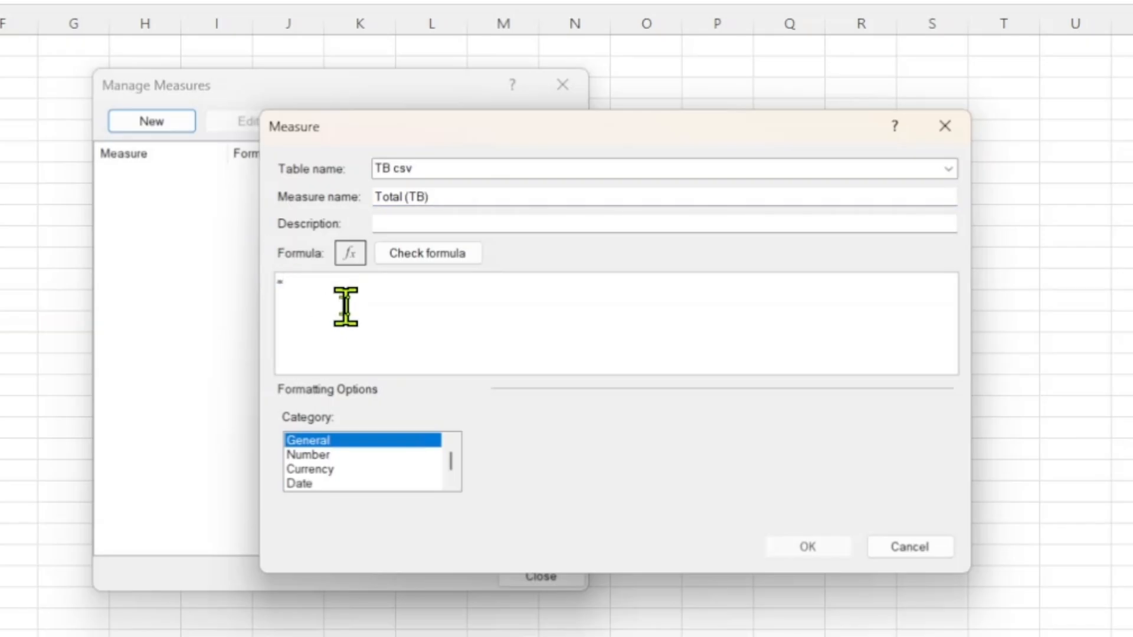
pyautogui.write('sum')
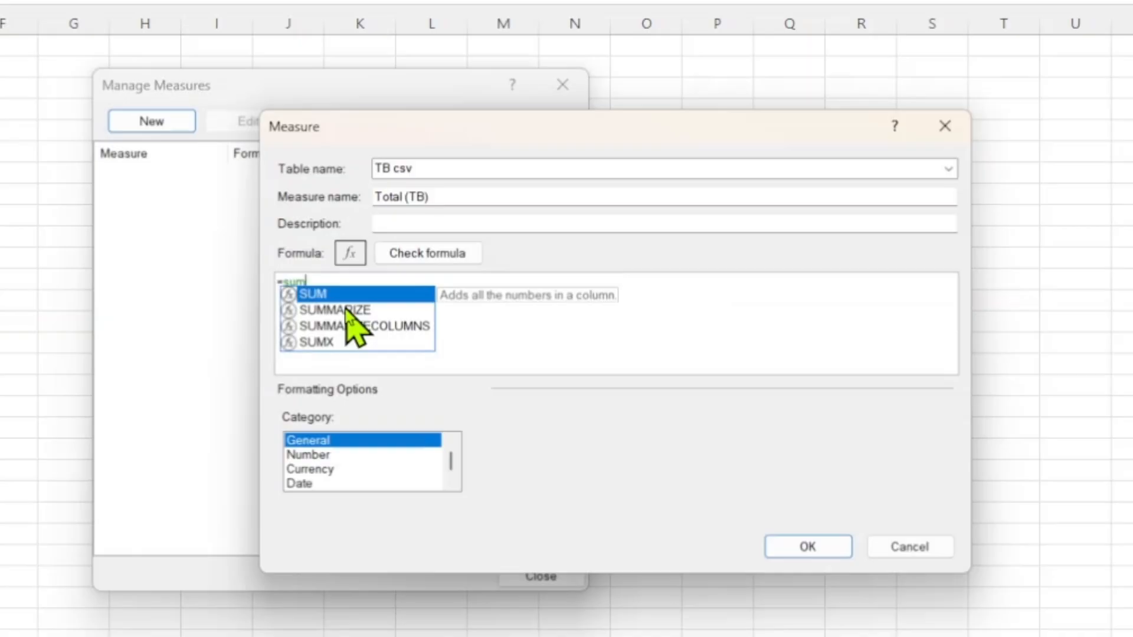
pyautogui.press('Tab')
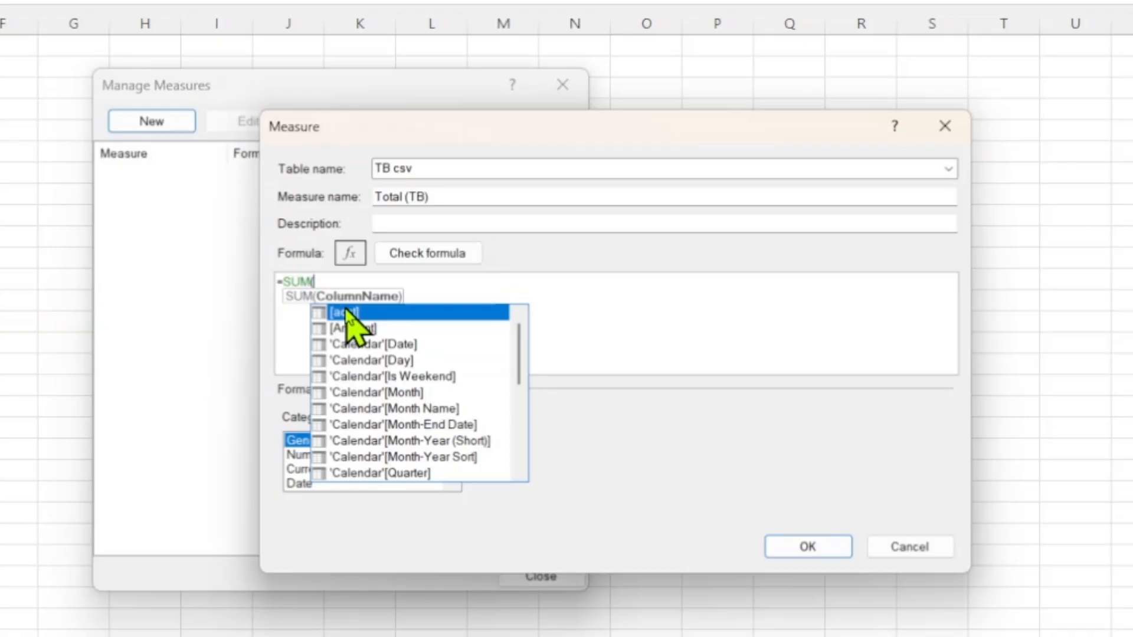
pyautogui.write("'")
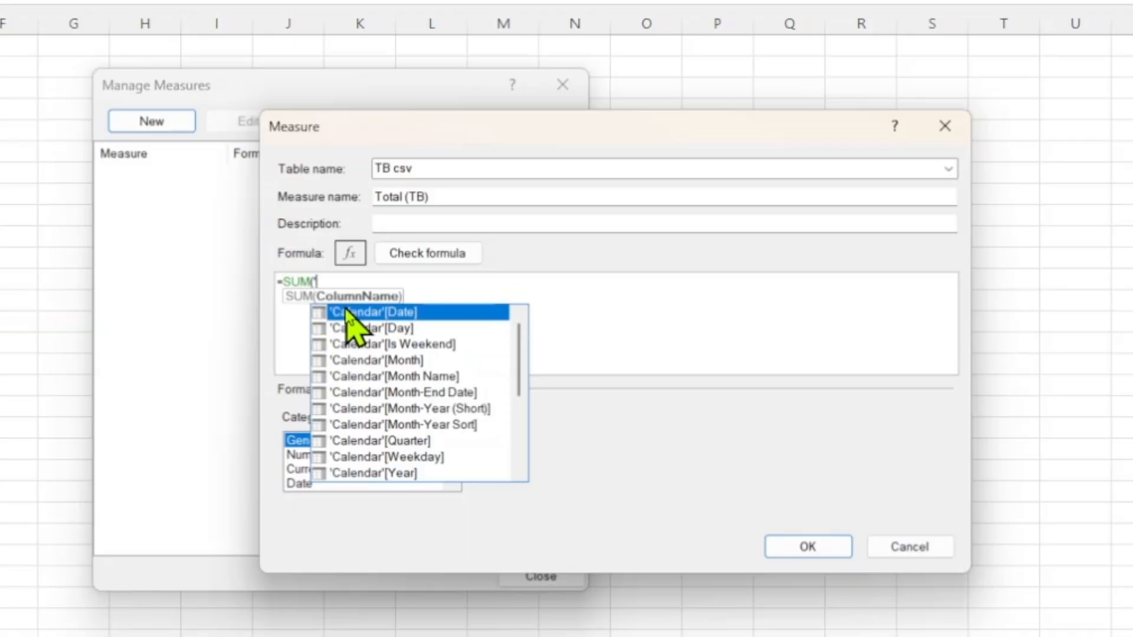
pyautogui.write('tb')
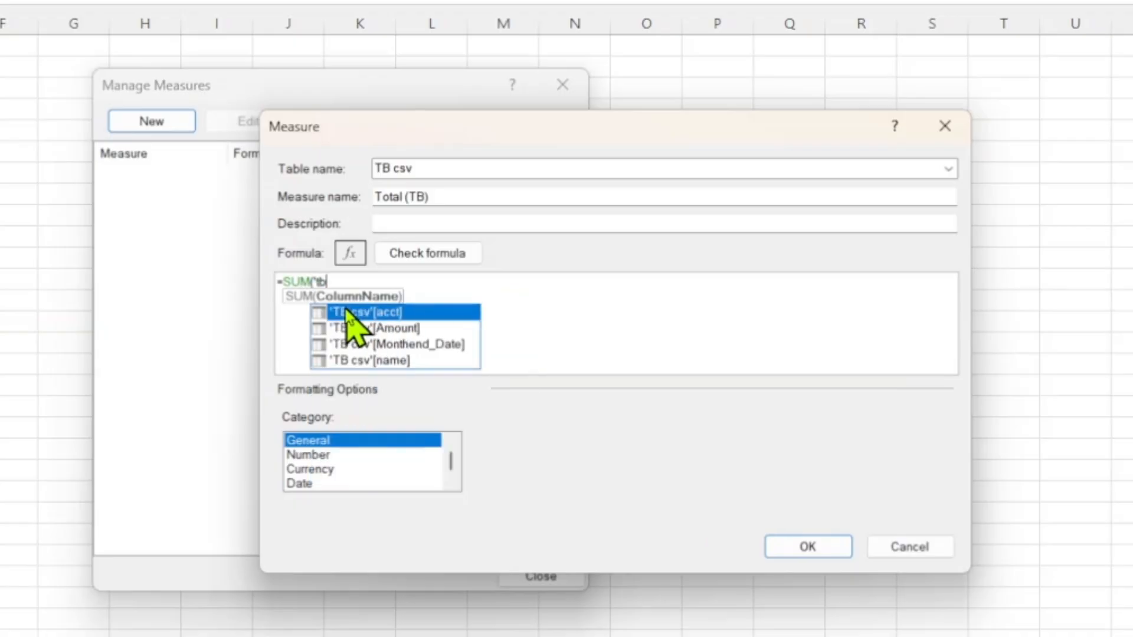
pyautogui.click(394, 329)
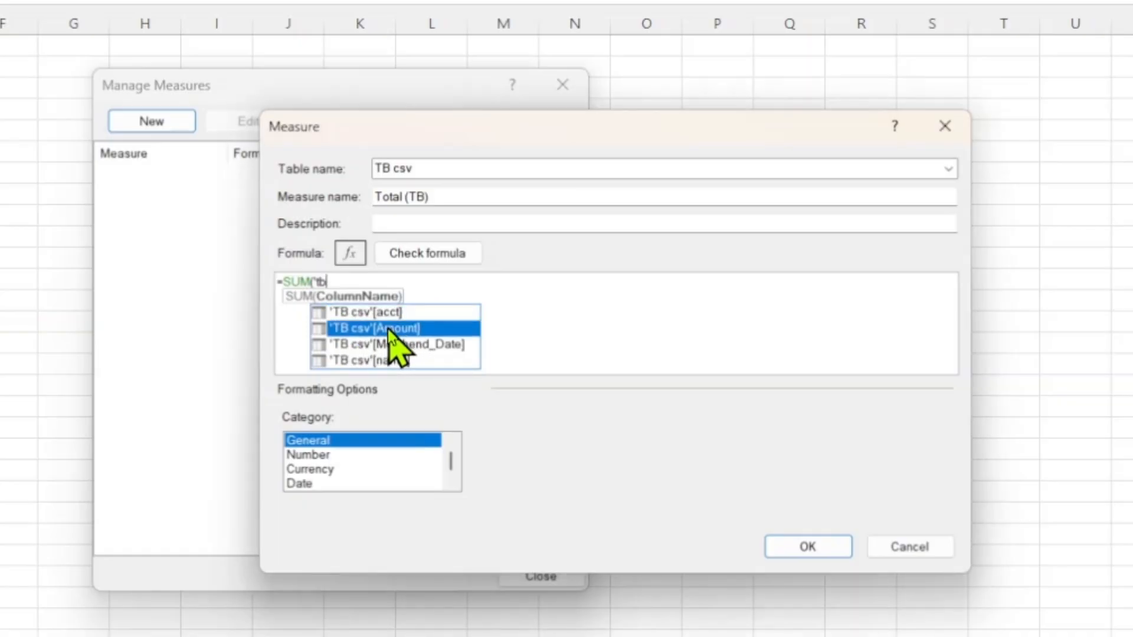
pyautogui.doubleClick(391, 331)
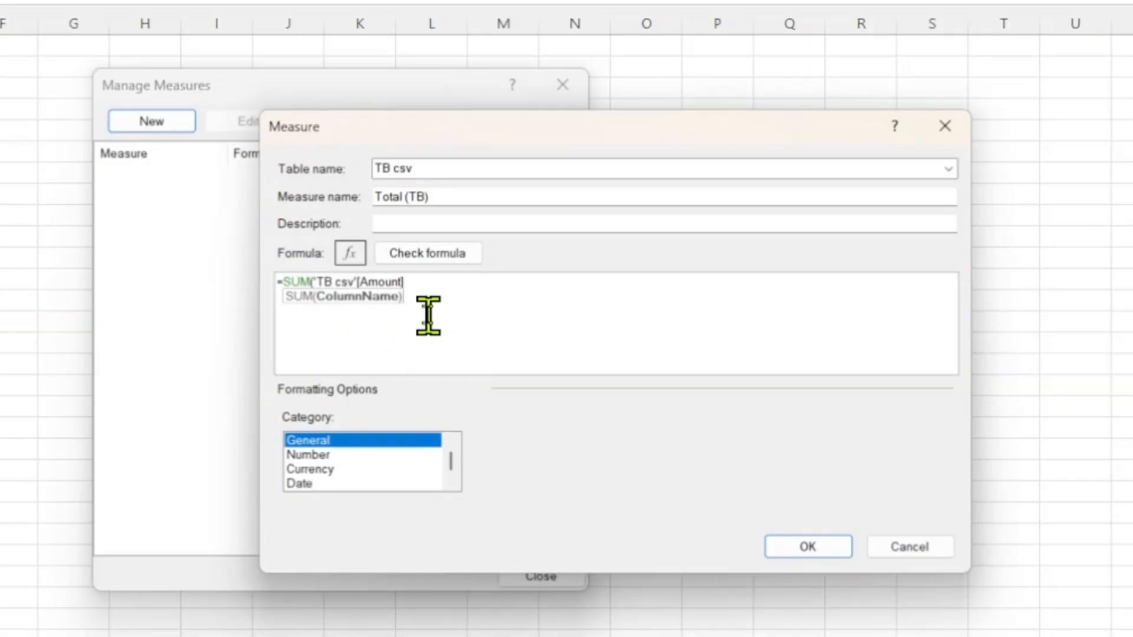
pyautogui.write(')')
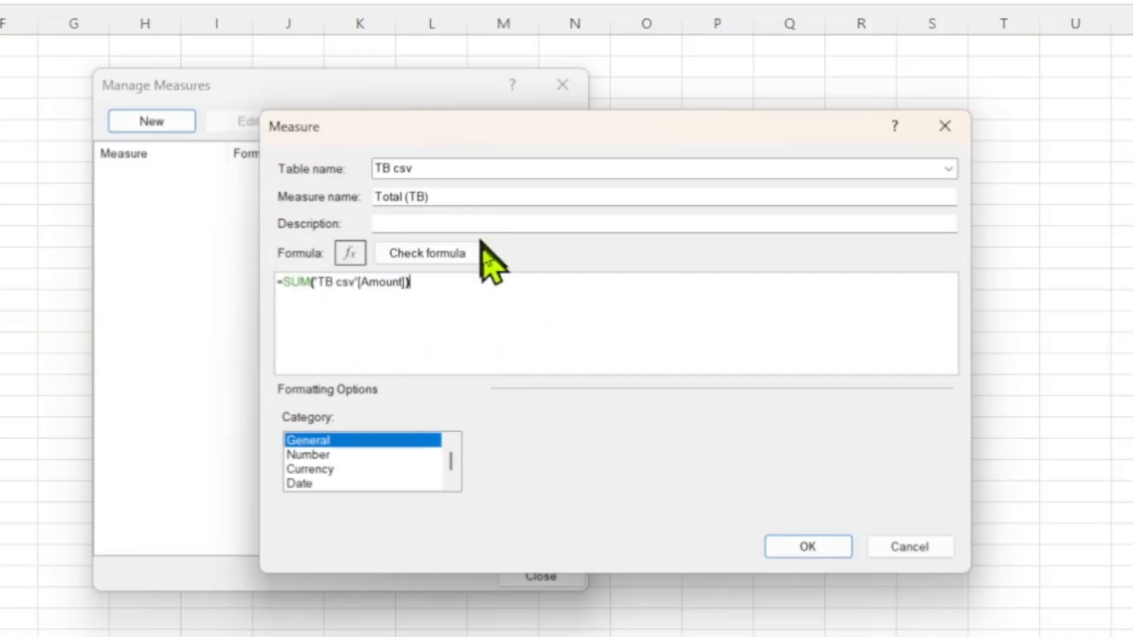
pyautogui.click(458, 255)
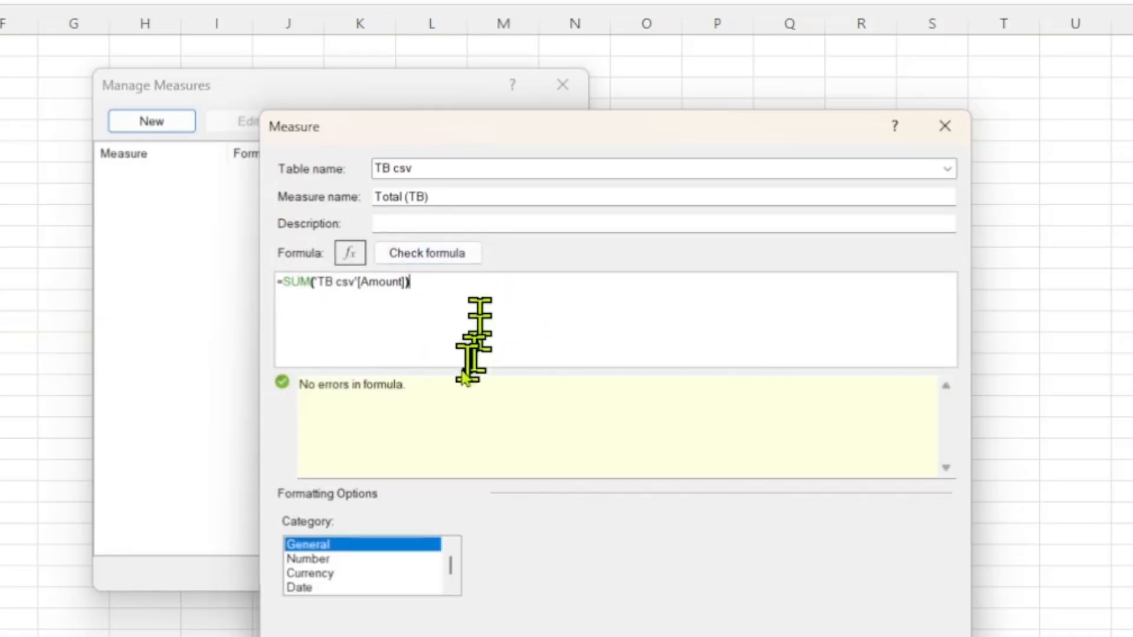
# Format the measure as Number with Whole Number format and 1000 separator, and save it.
pyautogui.click(321, 561)
pyautogui.click(488, 600)
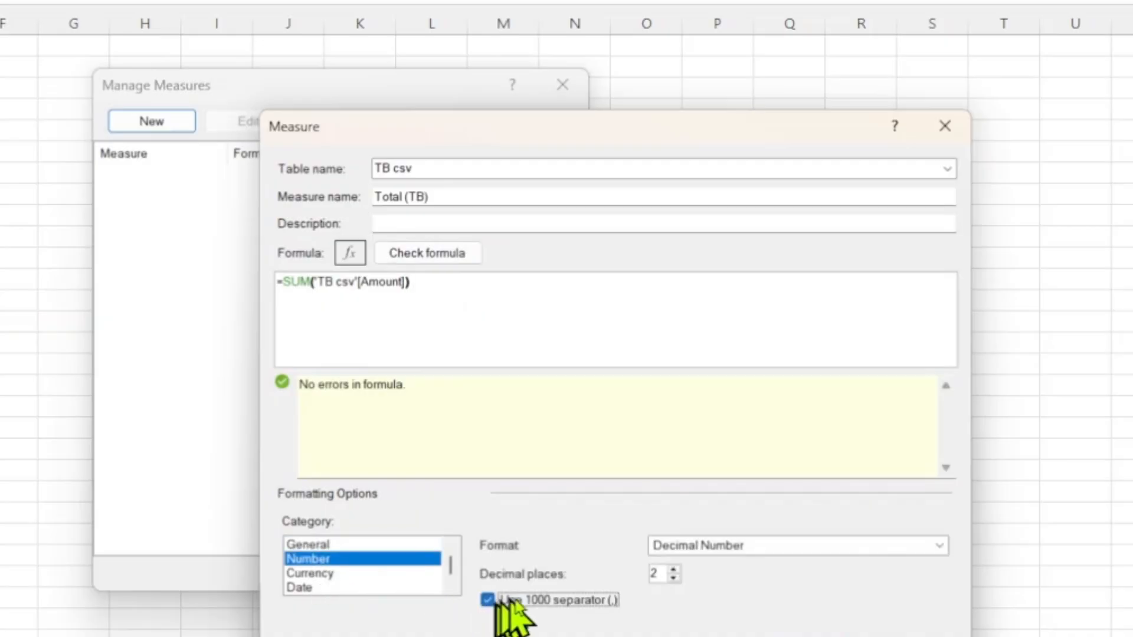
pyautogui.click(708, 546)
pyautogui.click(732, 577)
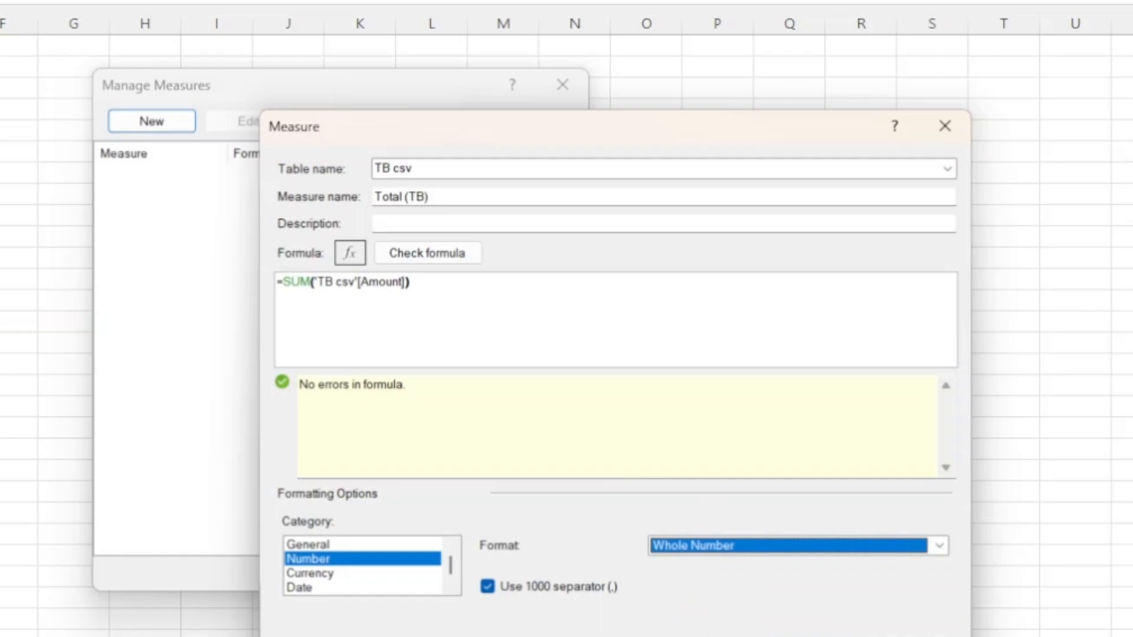
pyautogui.click(819, 636)
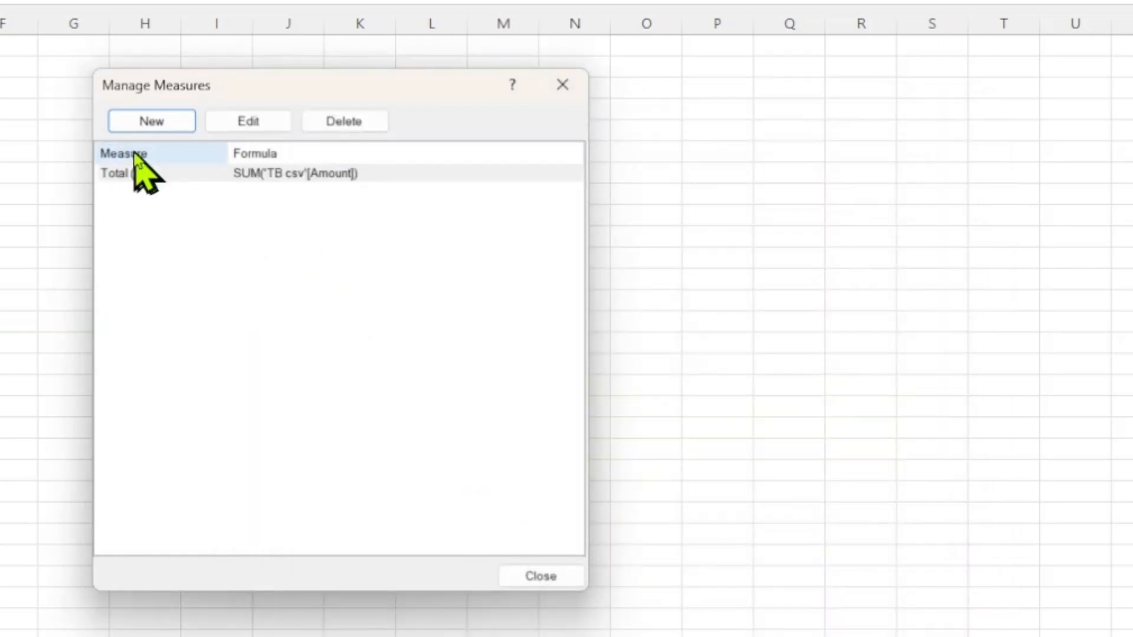
# Close the Manage Measures dialog and select cell I7.
pyautogui.click(540, 575)
pyautogui.click(112, 274)
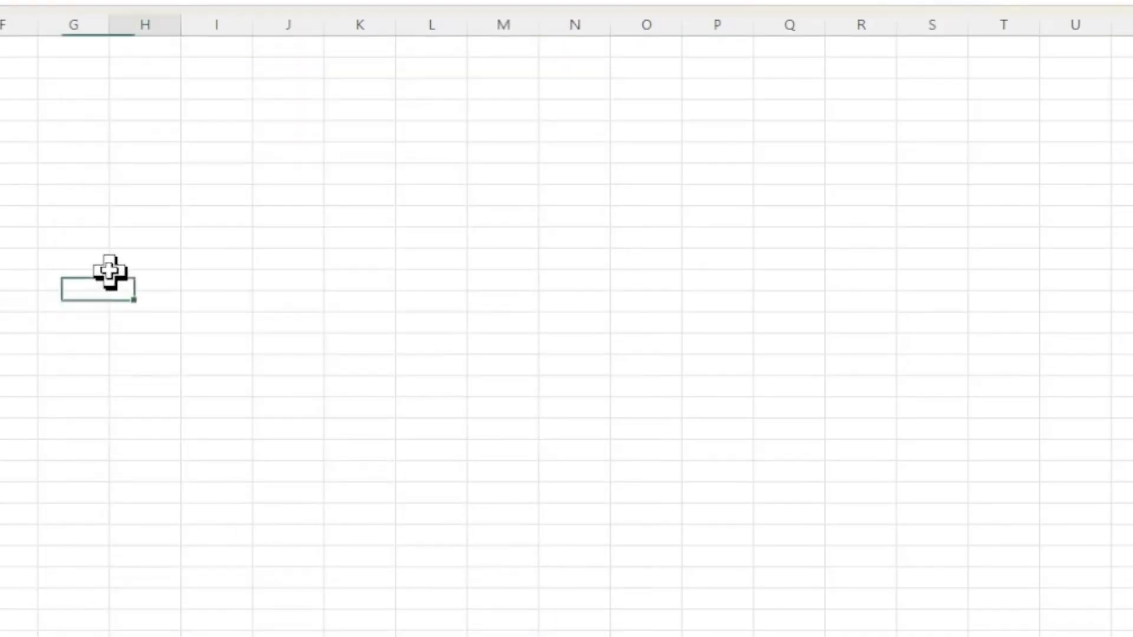
pyautogui.click(0, 274)
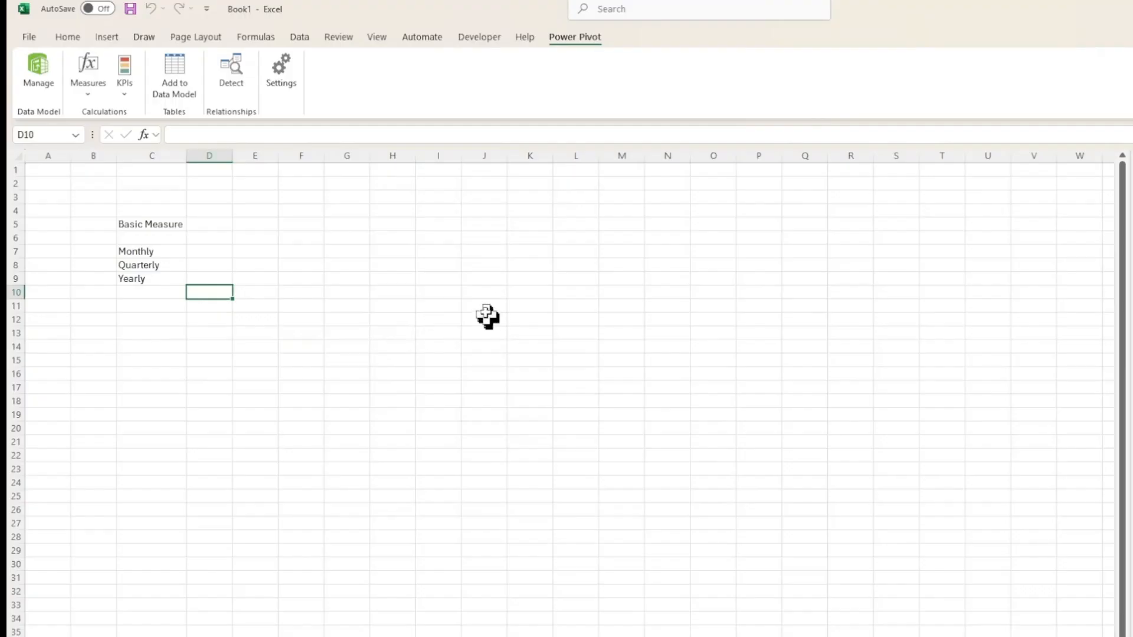
pyautogui.click(440, 254)
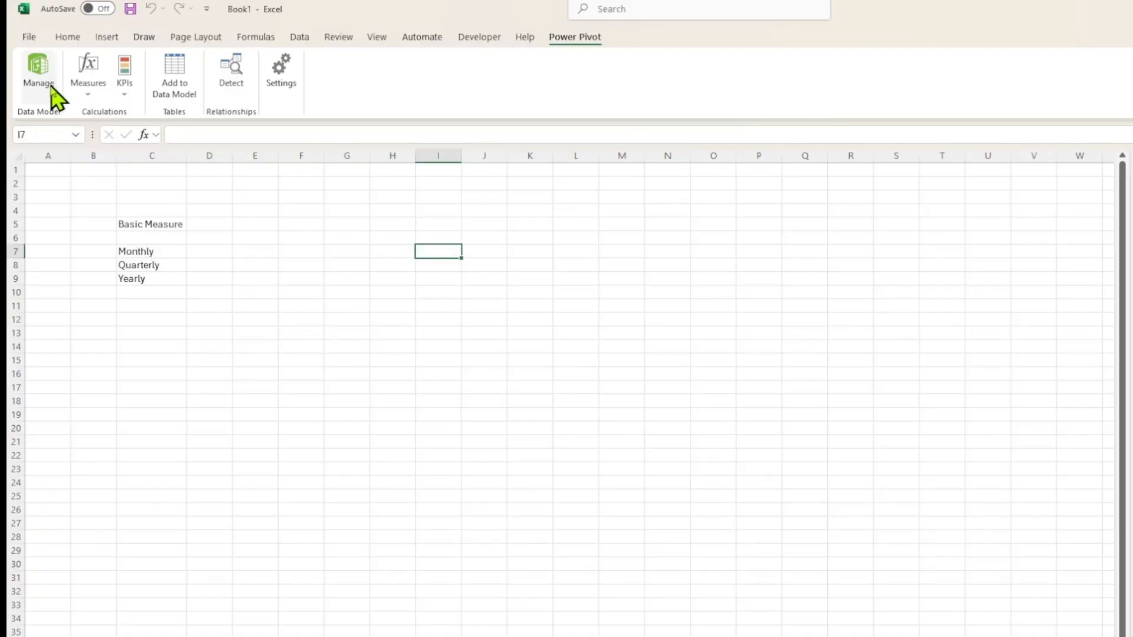
# Insert a PivotTable from the Data Model on the existing worksheet at Sheet1!$I$7.
pyautogui.click(114, 40)
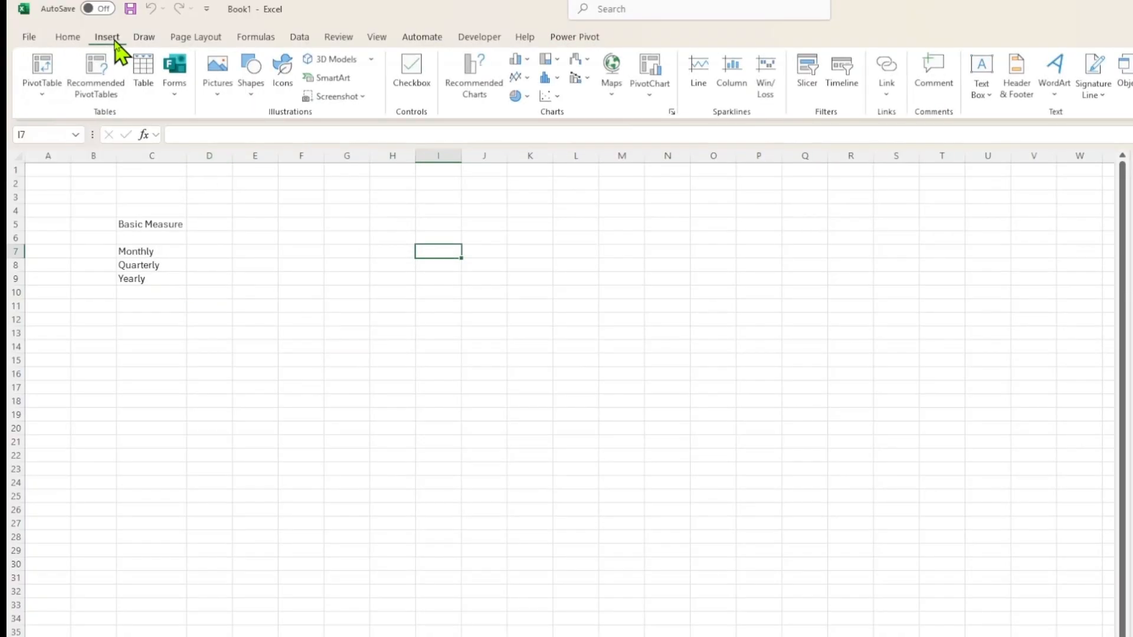
pyautogui.click(42, 94)
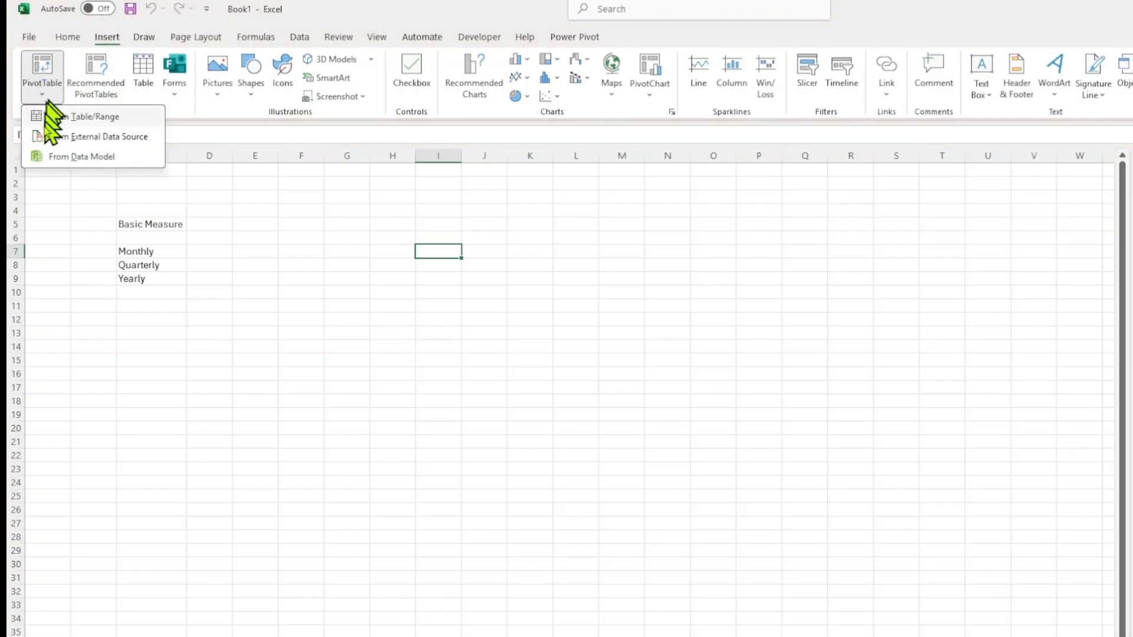
pyautogui.click(82, 157)
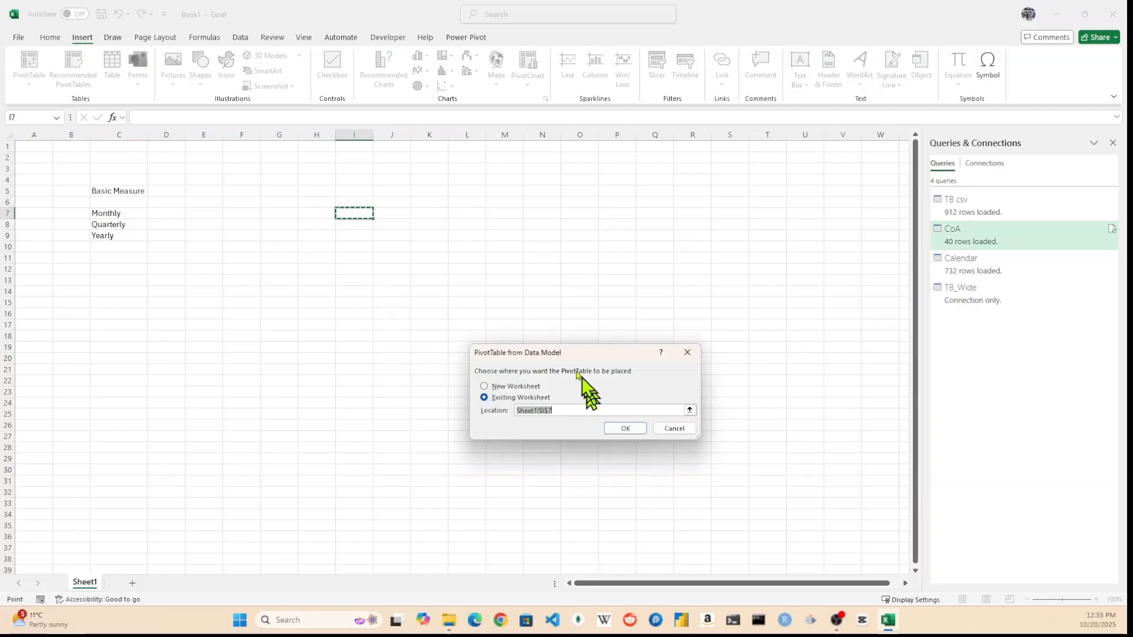
pyautogui.moveTo(572, 354); pyautogui.dragTo(545, 268)
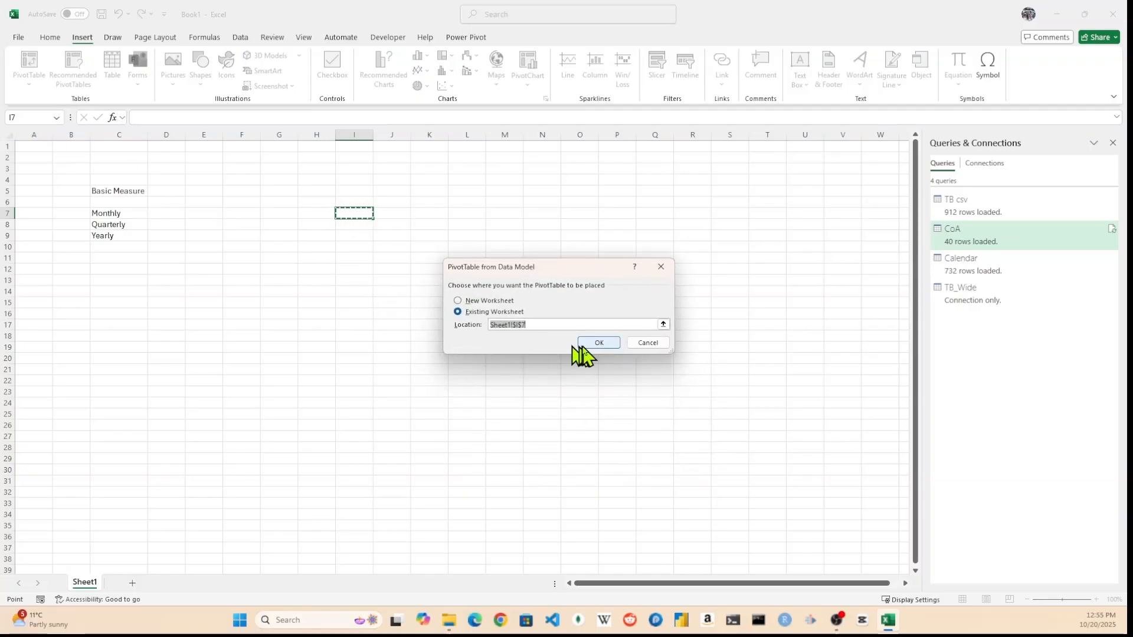
pyautogui.click(597, 344)
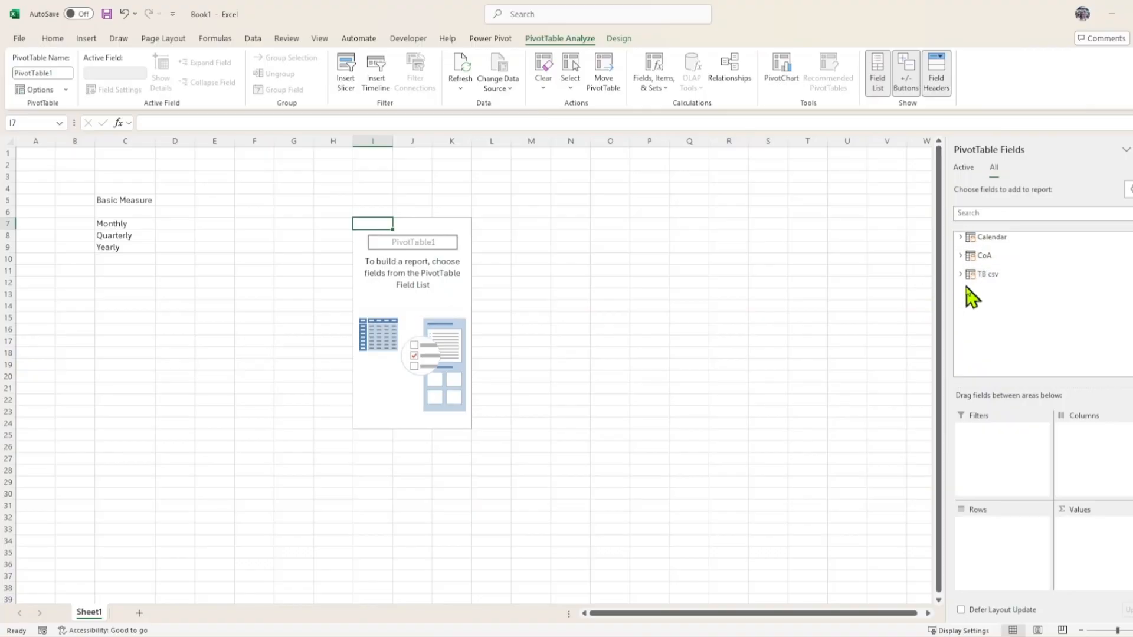
# Show all tables in the field list and add the CoA FS Section field to Rows.
pyautogui.click(965, 167)
pyautogui.click(995, 168)
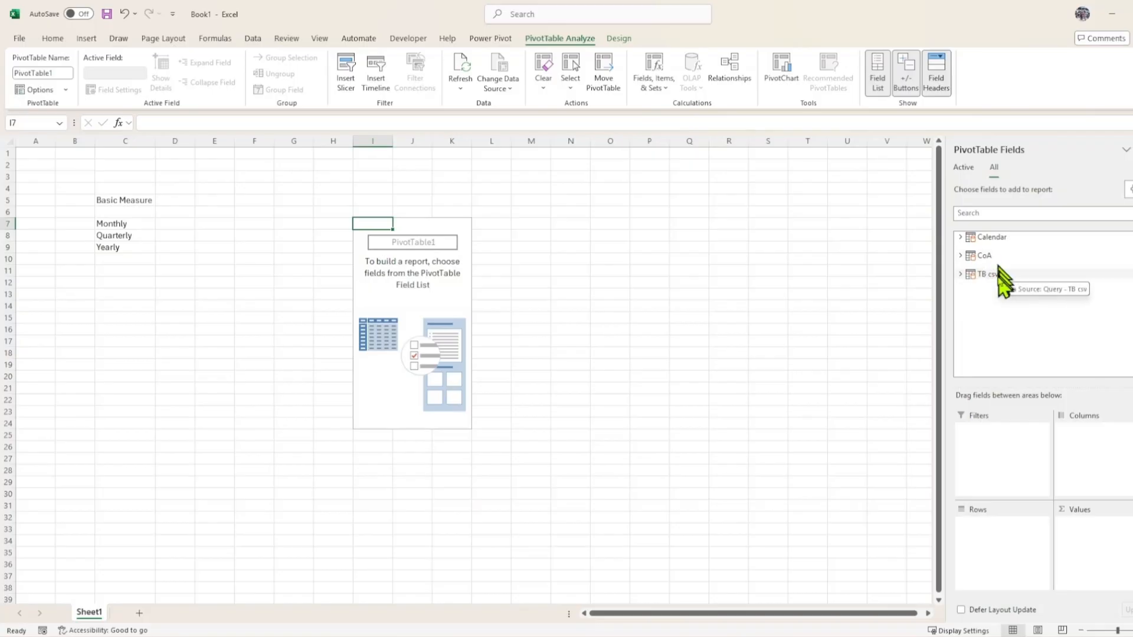
pyautogui.click(960, 255)
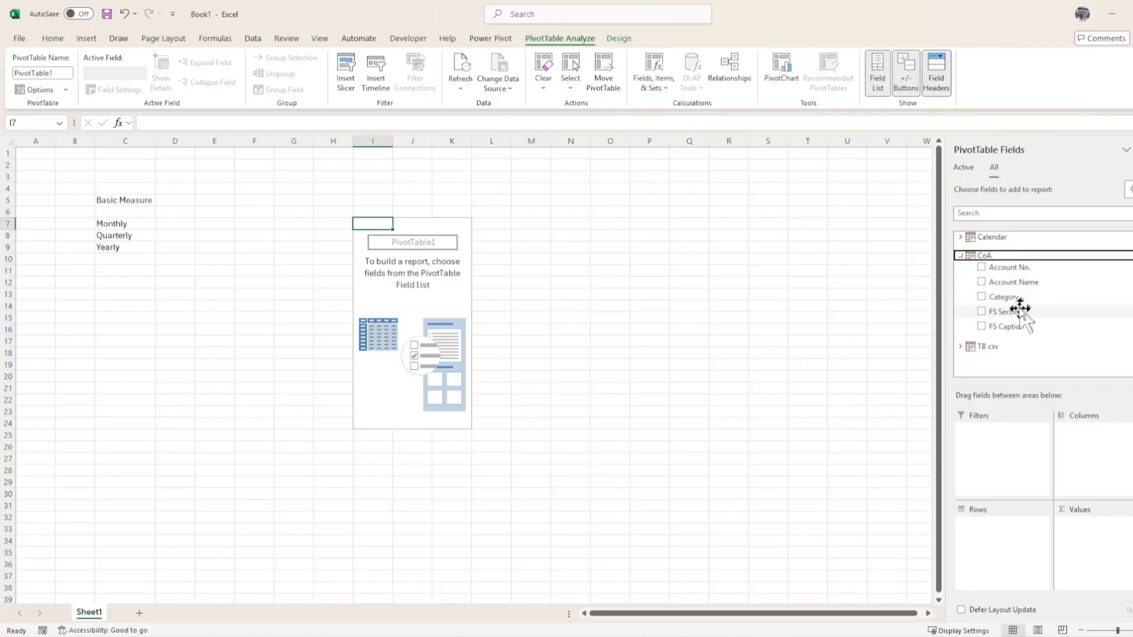
pyautogui.moveTo(997, 330); pyautogui.dragTo(1021, 538)
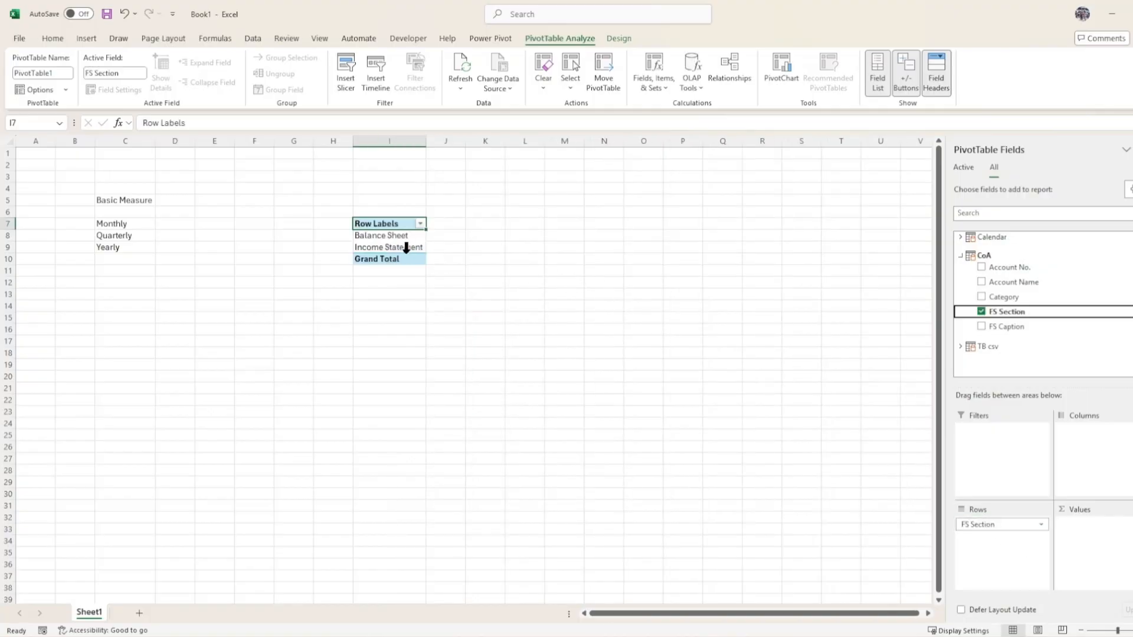
# Add the CoA Category and FS Caption fields to the PivotTable rows.
pyautogui.moveTo(1002, 298); pyautogui.dragTo(1012, 544)
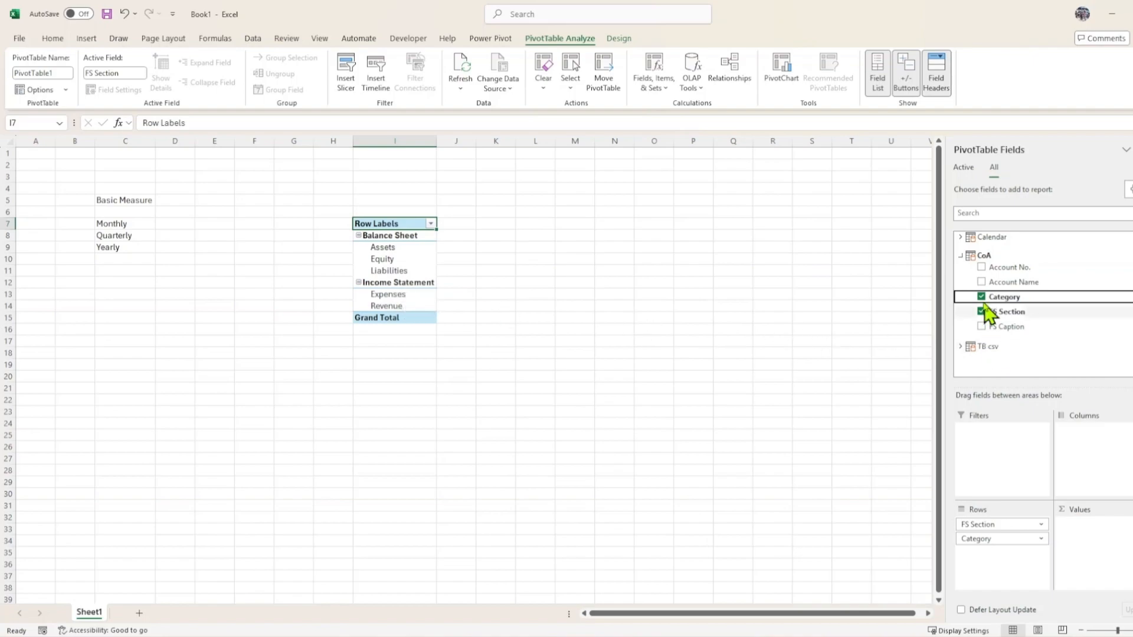
pyautogui.moveTo(1005, 327); pyautogui.dragTo(1009, 555)
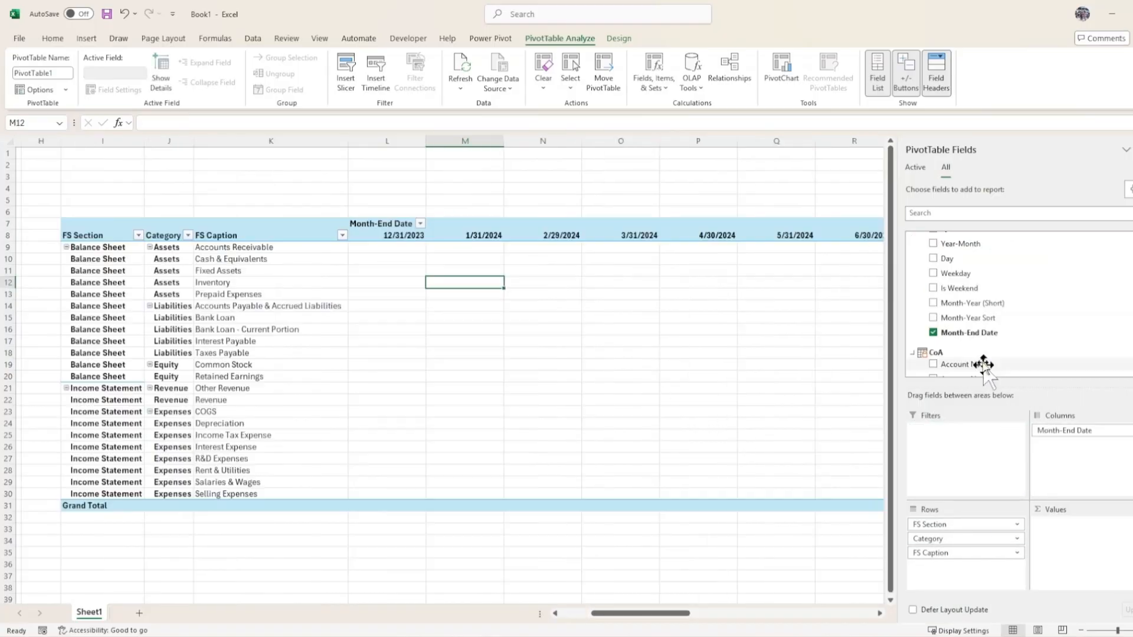
# Expand the TB csv table and add the Total (TB) measure to Values.
pyautogui.scroll(-2, 981, 362)
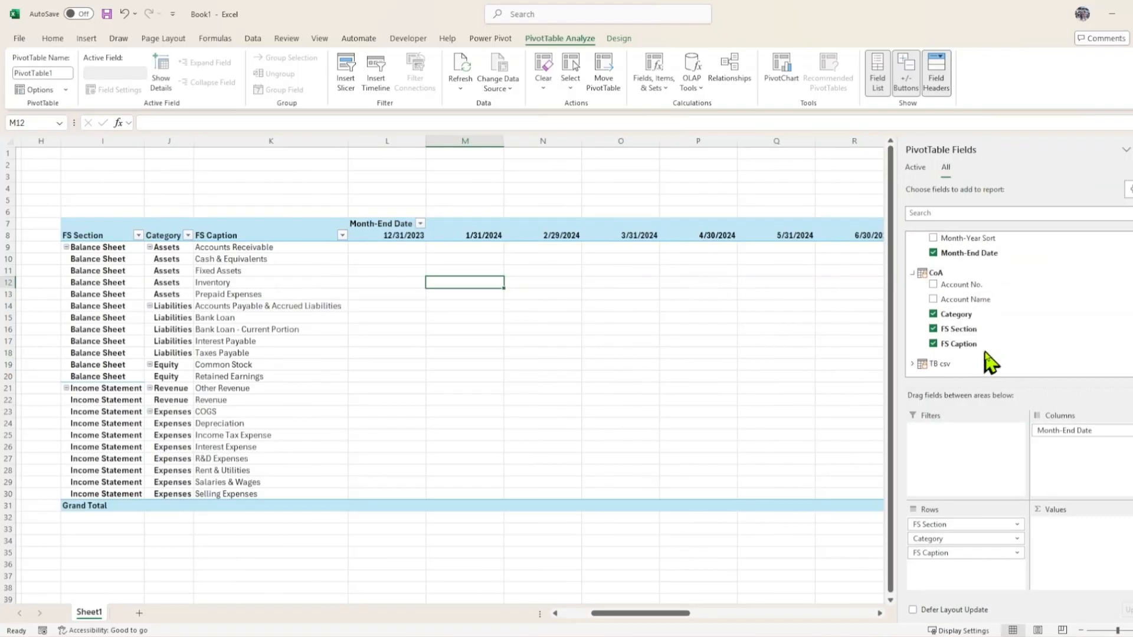
pyautogui.click(912, 363)
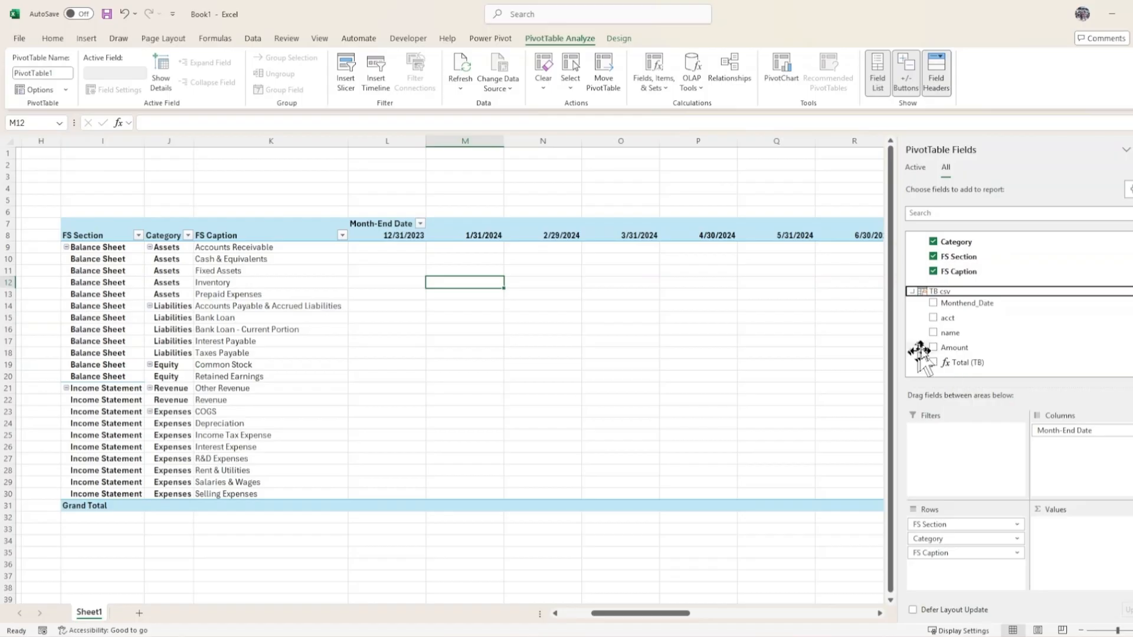
pyautogui.moveTo(921, 354); pyautogui.dragTo(1069, 549)
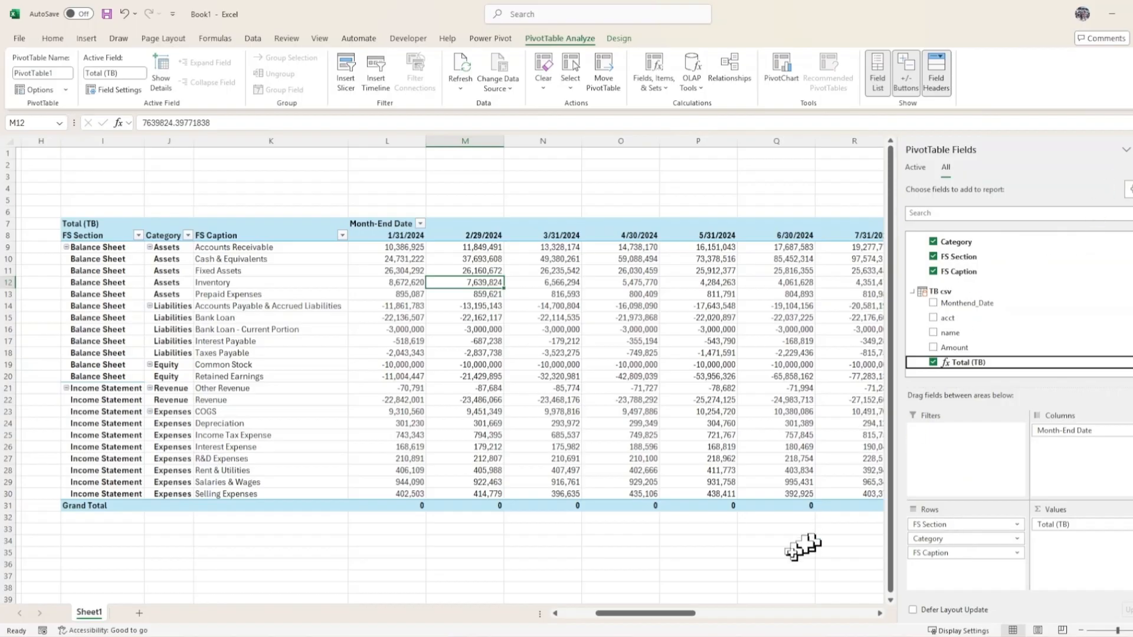
# Select the PivotTable's value cells across all month columns.
pyautogui.moveTo(405, 248); pyautogui.dragTo(893, 511)
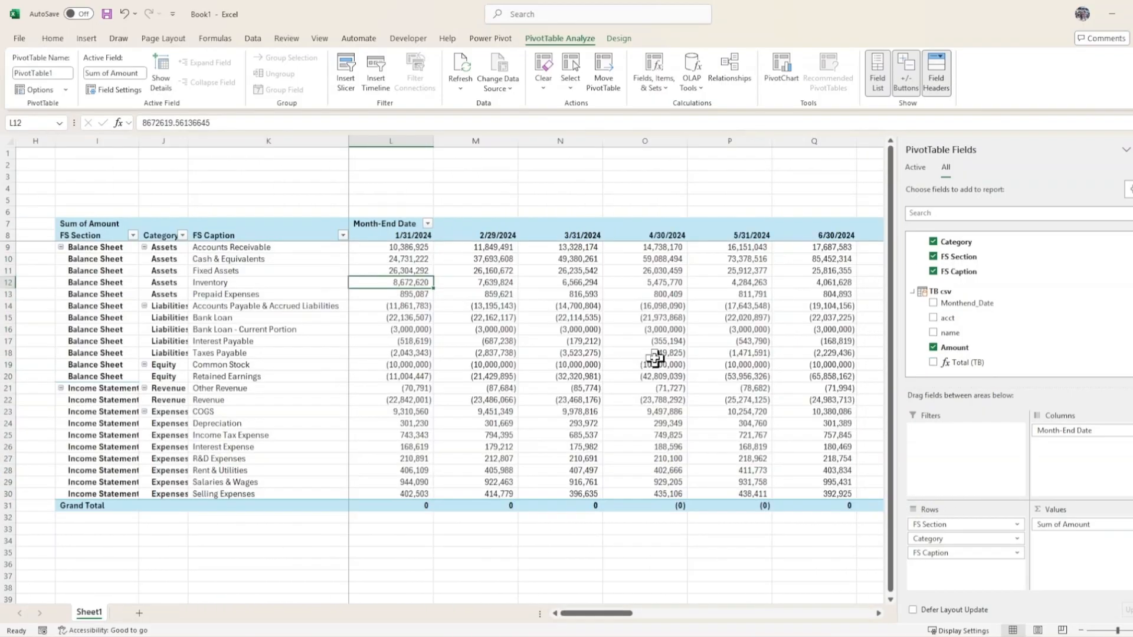
pyautogui.moveTo(654, 353)
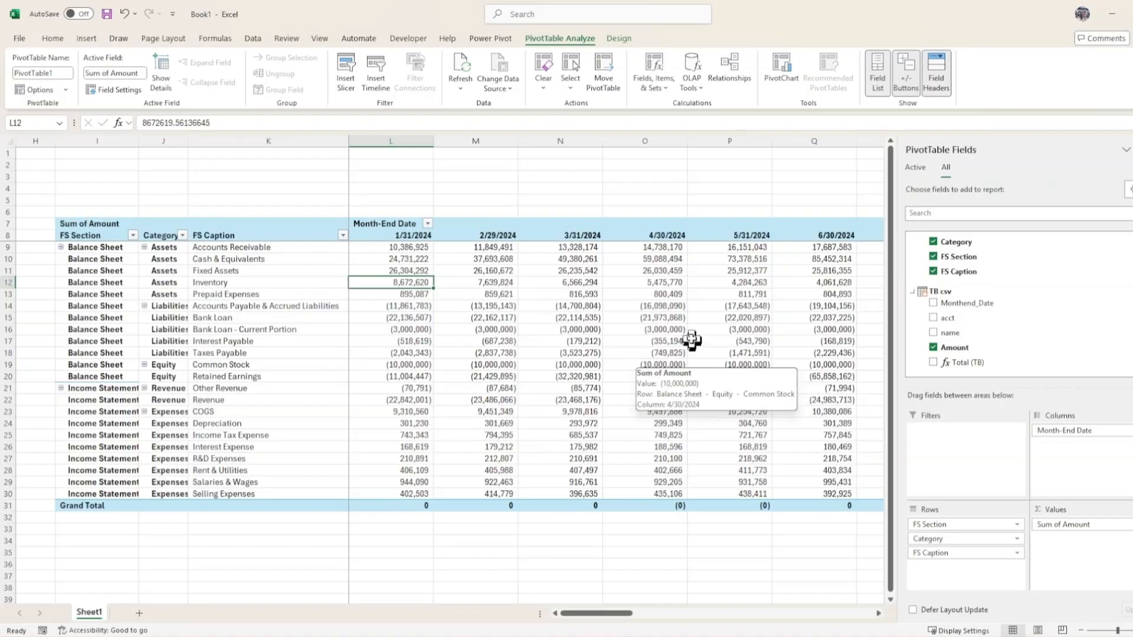
# Review the PivotTable across all month columns through to the grand total column.
pyautogui.click(1132, 155)
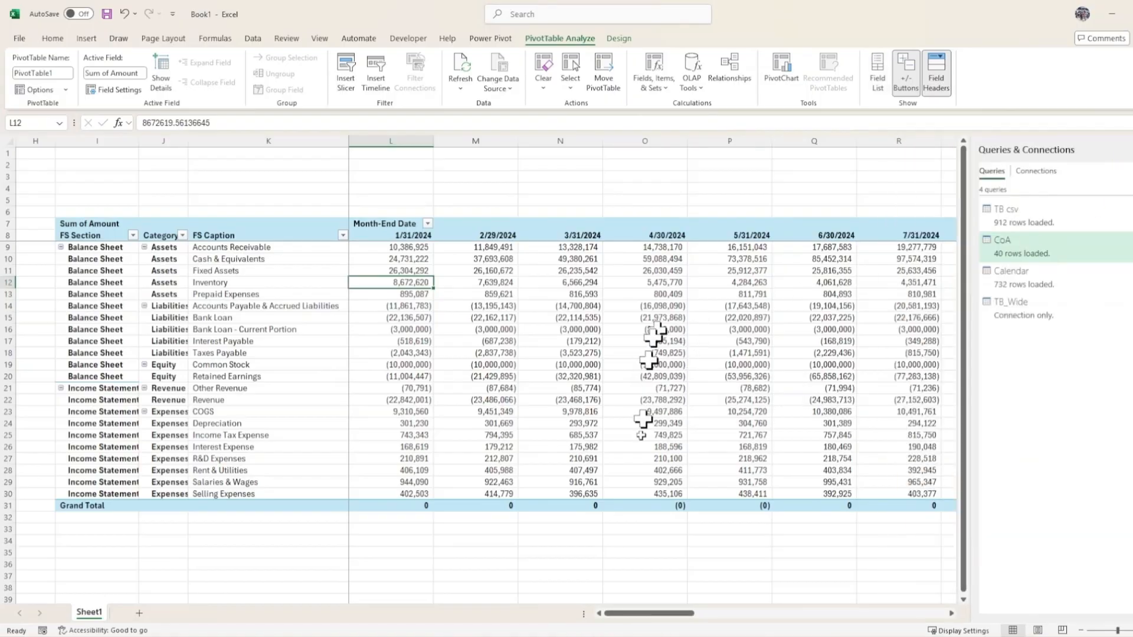
pyautogui.moveTo(655, 613); pyautogui.dragTo(919, 618)
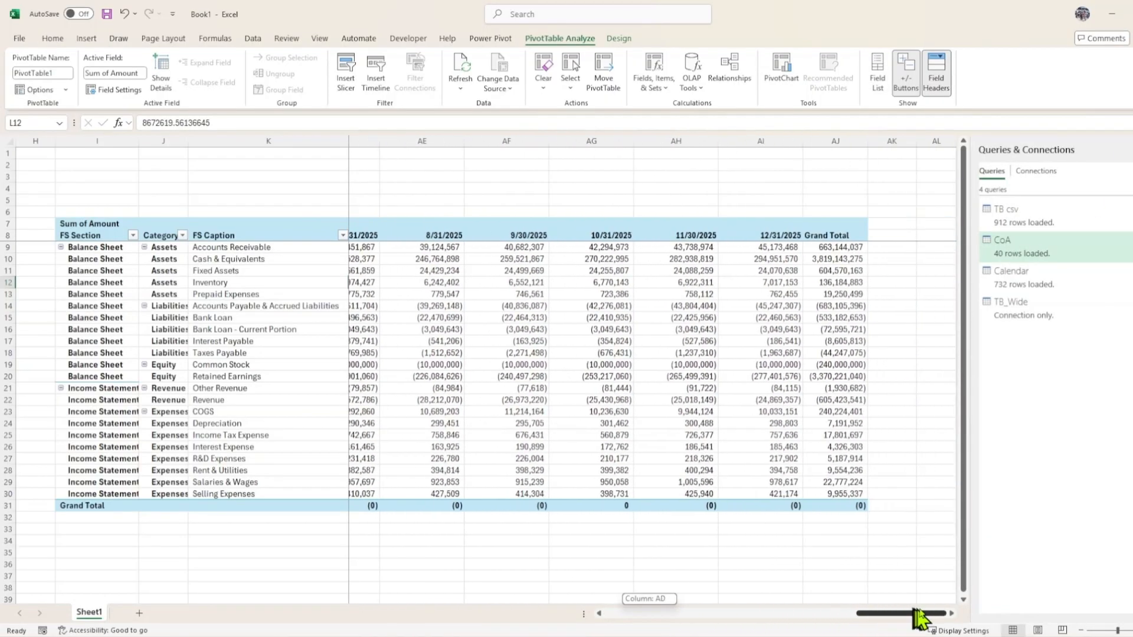
pyautogui.click(741, 271)
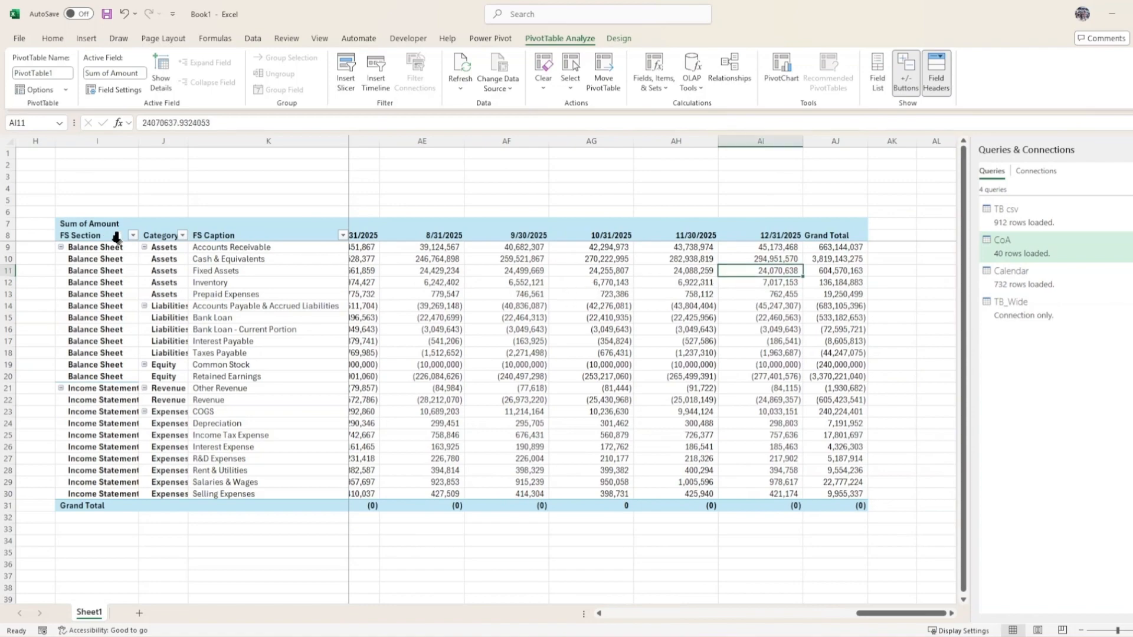
pyautogui.moveTo(106, 228); pyautogui.dragTo(939, 506)
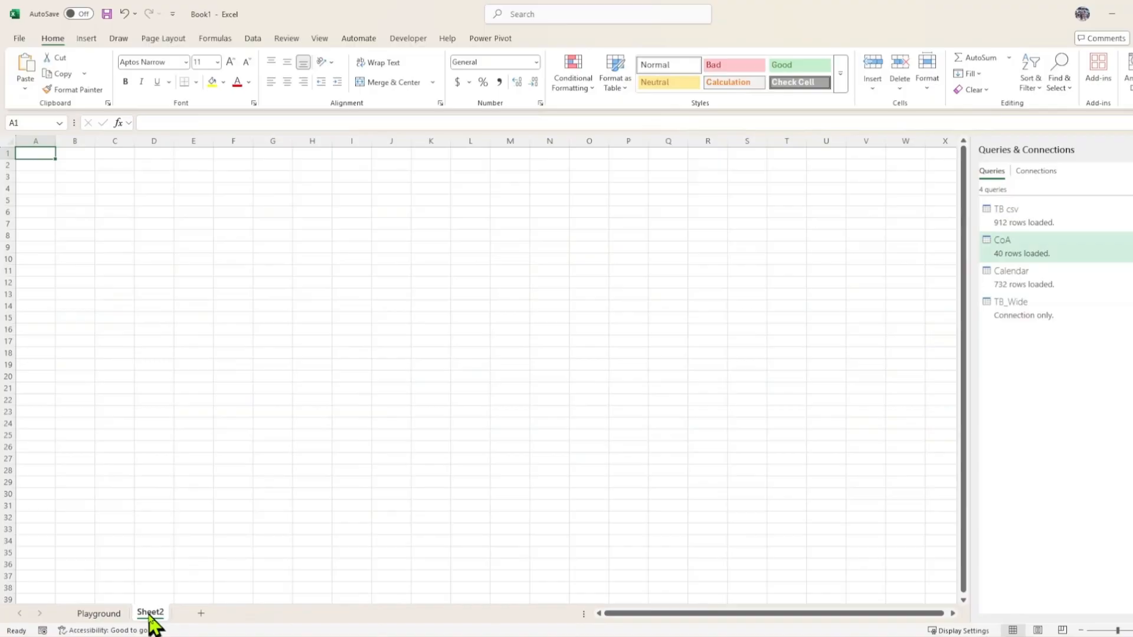
# Rename the new sheet as Input.
pyautogui.doubleClick(149, 613)
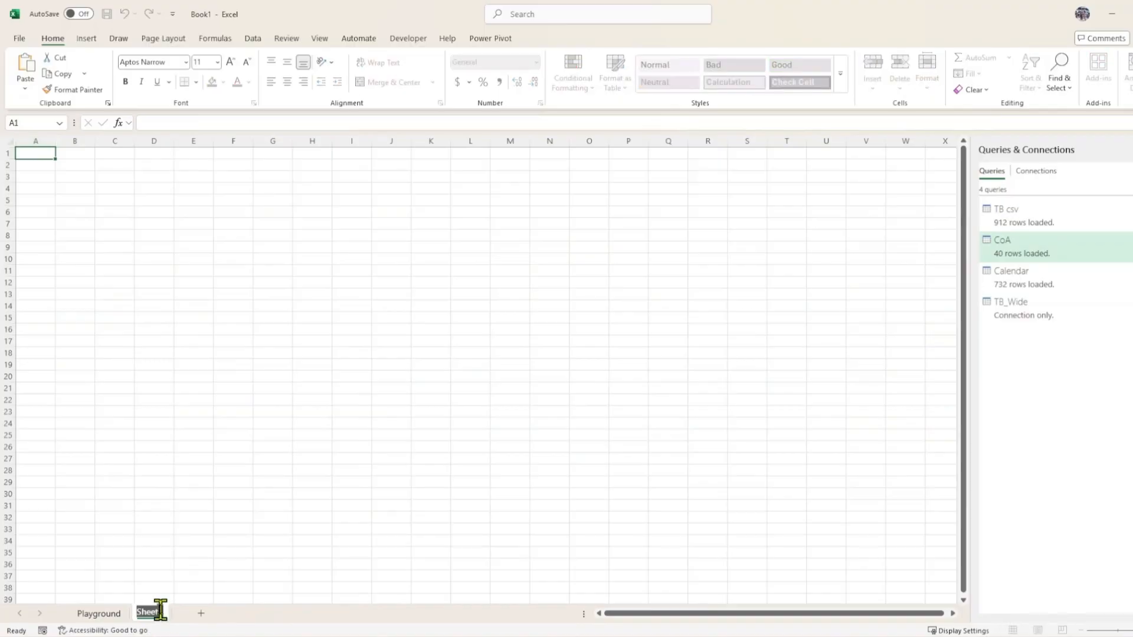
pyautogui.write('Input')
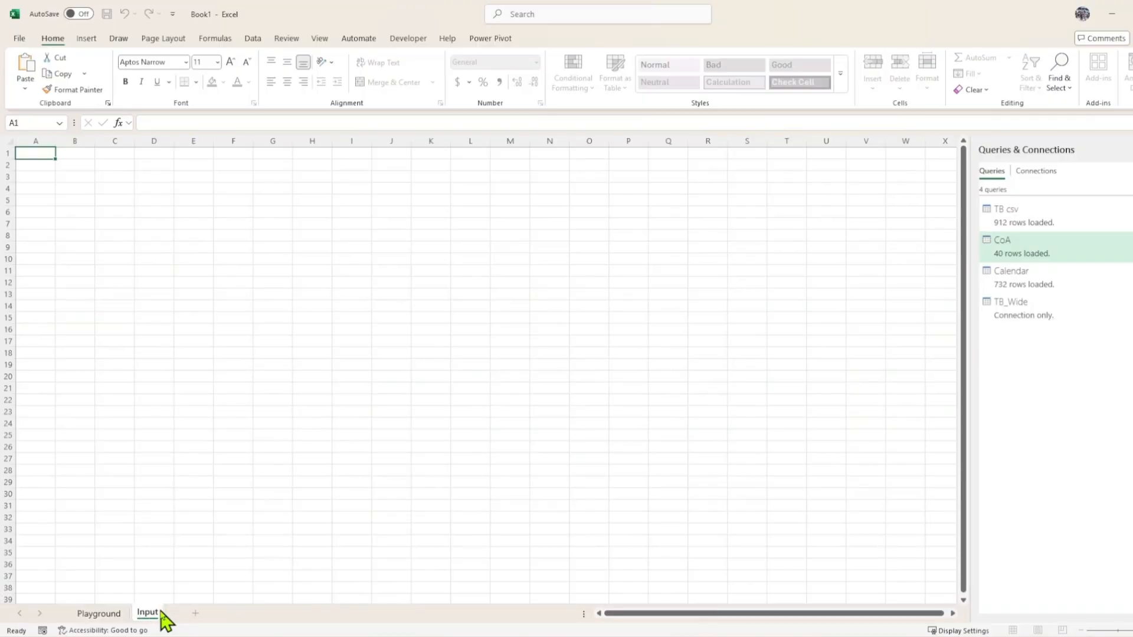
pyautogui.press('Return')
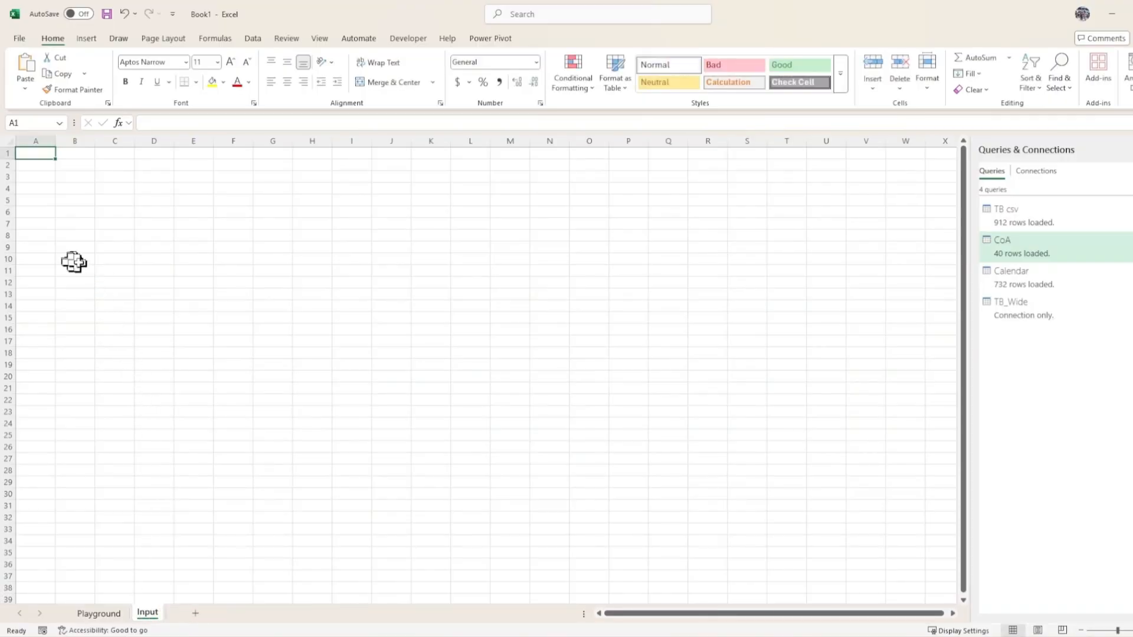
# Insert a PivotTable from the Data Model at cell B8 of the Input sheet.
pyautogui.click(76, 236)
pyautogui.rightClick(988, 290)
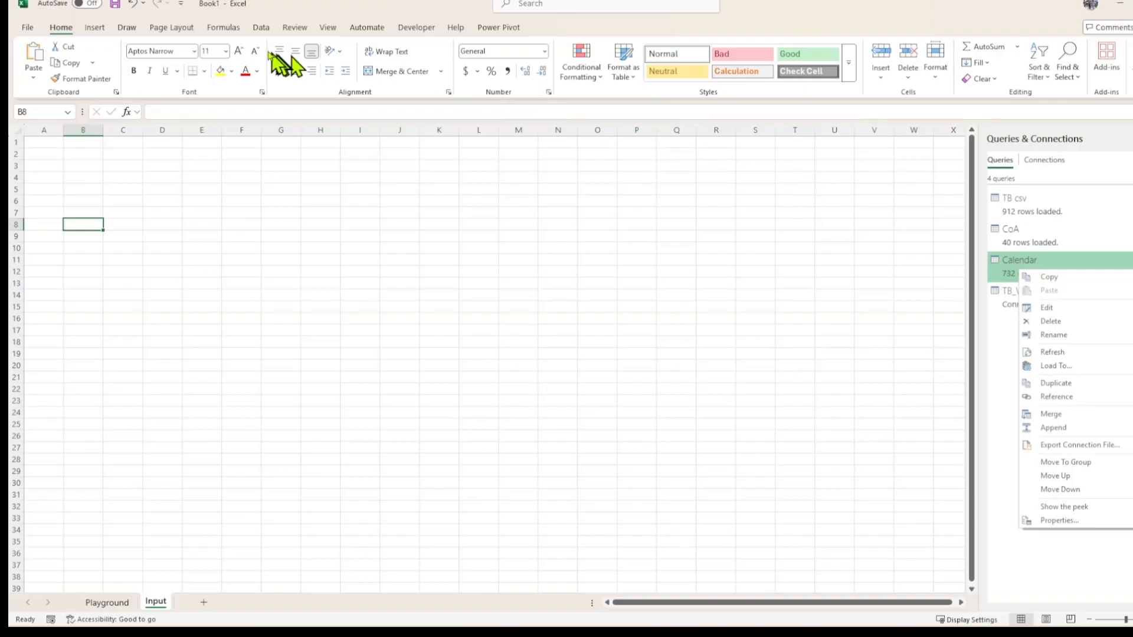
pyautogui.click(96, 29)
pyautogui.click(41, 59)
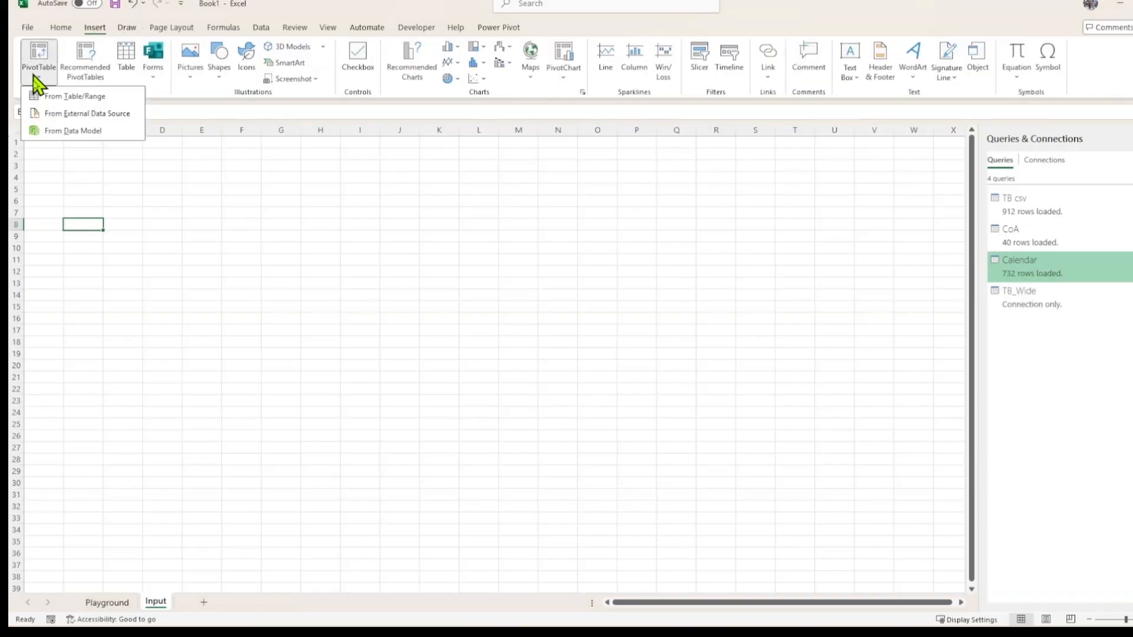
pyautogui.click(64, 131)
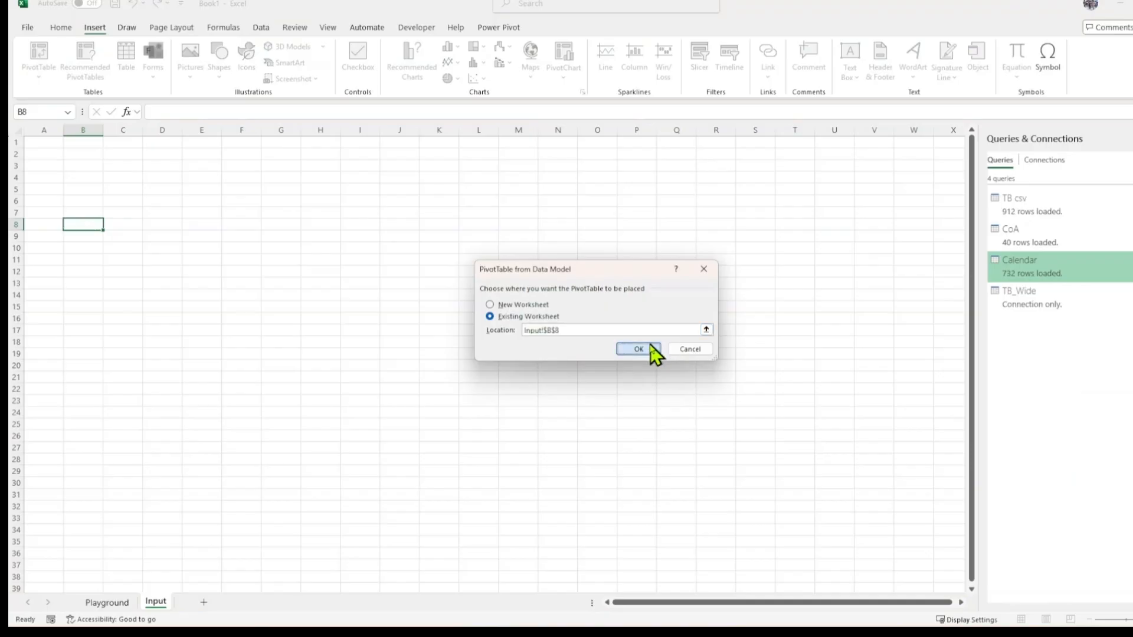
pyautogui.click(651, 347)
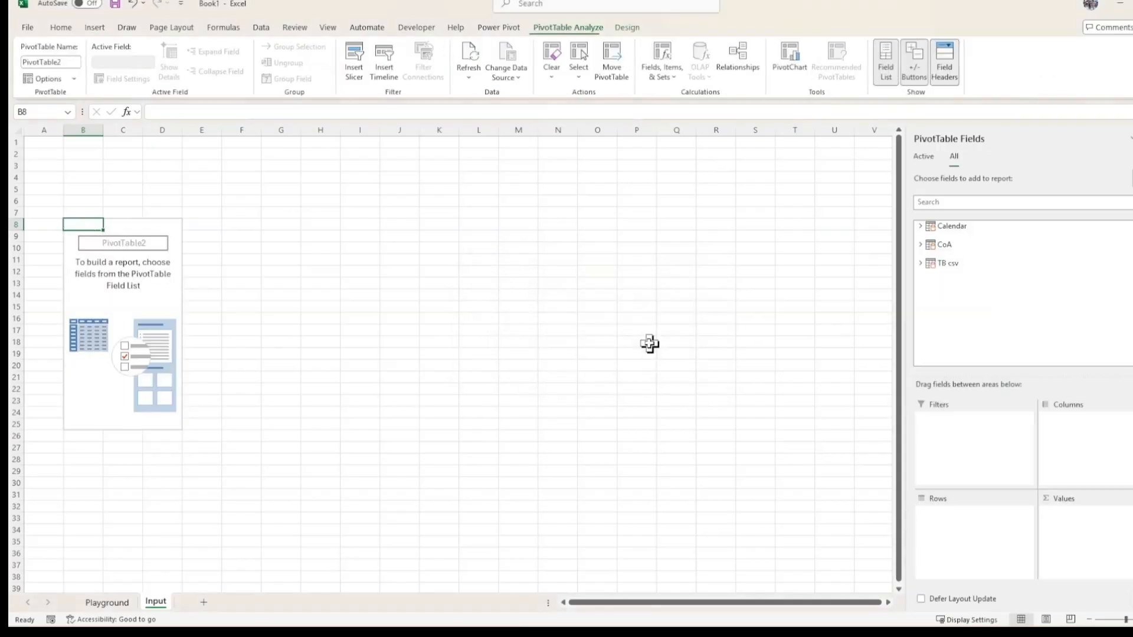
# Add the Calendar table's Month-End Date field to the PivotTable rows.
pyautogui.click(922, 227)
pyautogui.scroll(-2, 991, 330)
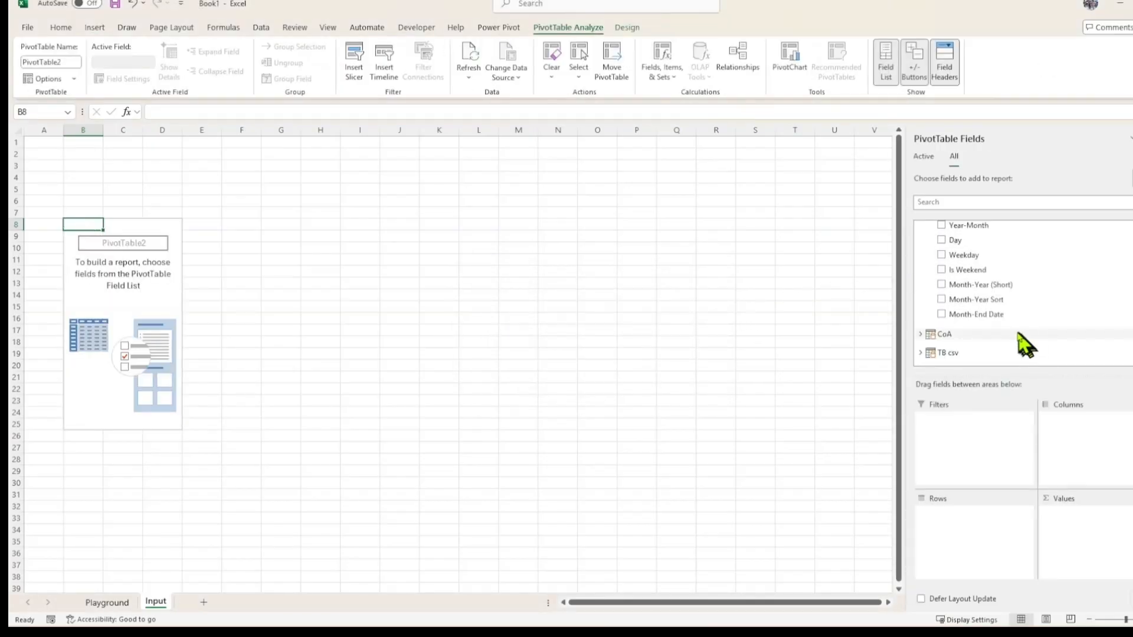
pyautogui.moveTo(989, 319); pyautogui.dragTo(975, 534)
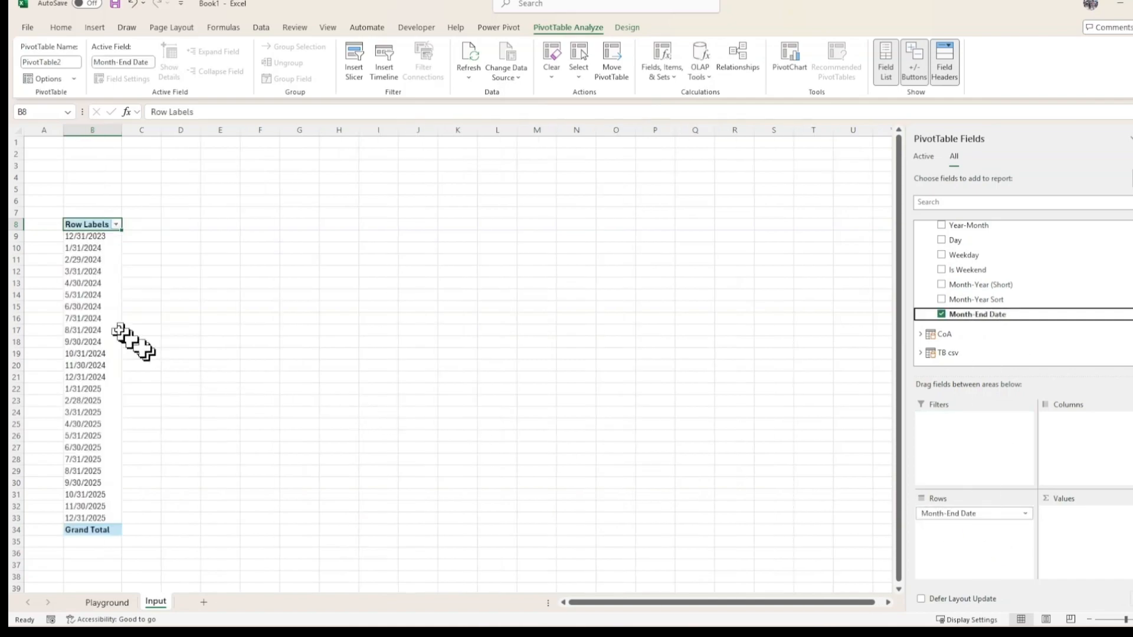
# Turn off grand totals for rows and columns and autofit column widths in the PivotTable options.
pyautogui.click(101, 449)
pyautogui.rightClick(100, 449)
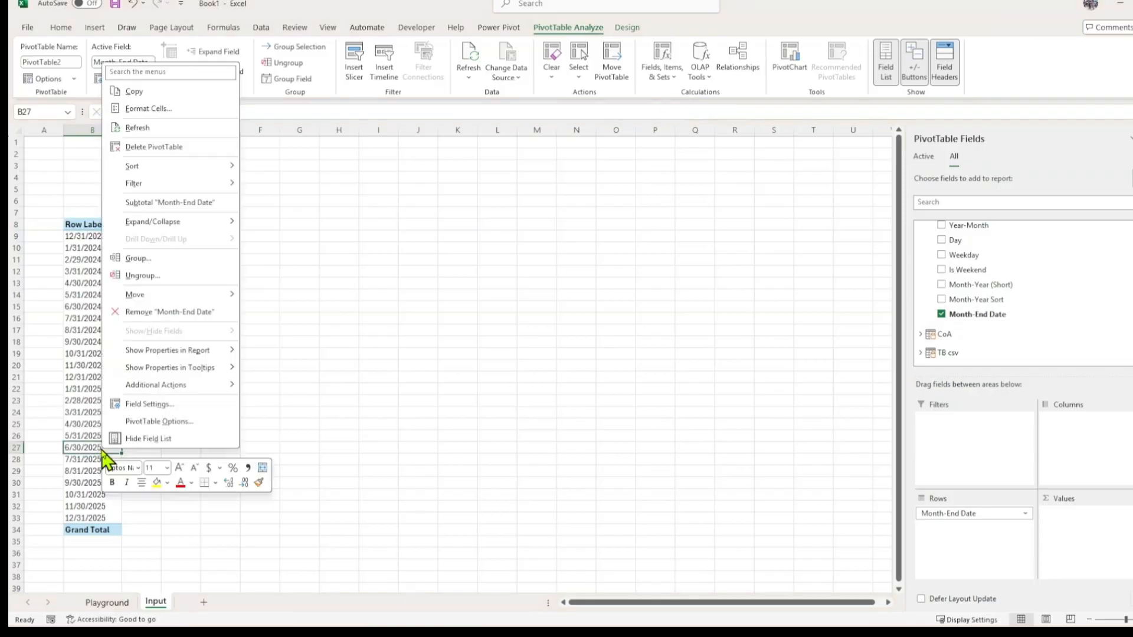
pyautogui.click(155, 422)
pyautogui.moveTo(158, 175); pyautogui.dragTo(547, 175)
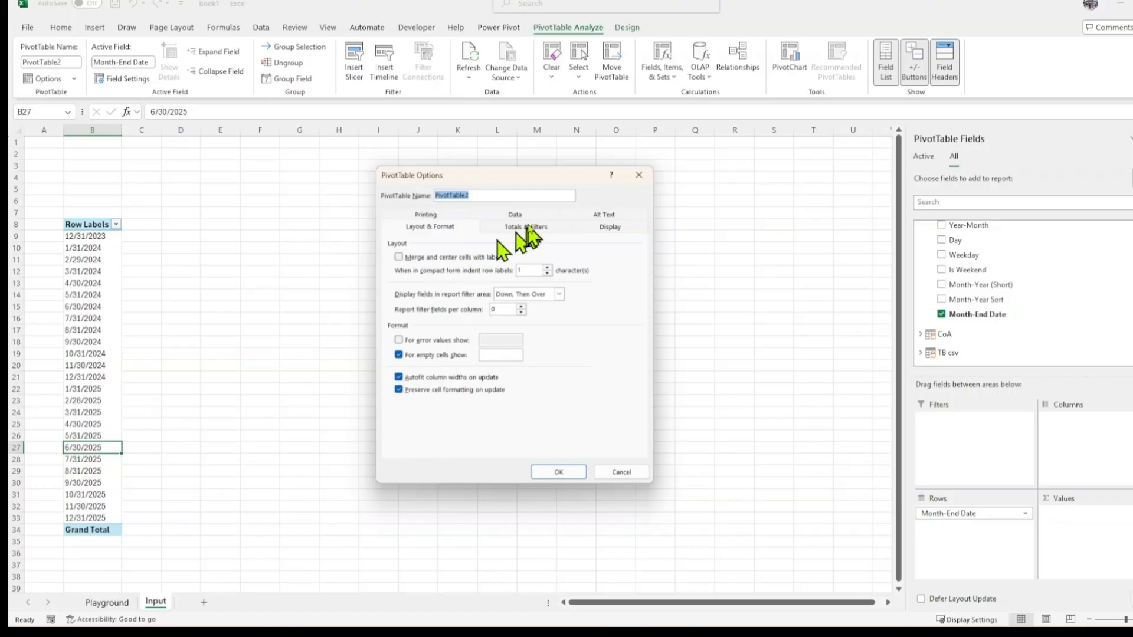
pyautogui.click(530, 227)
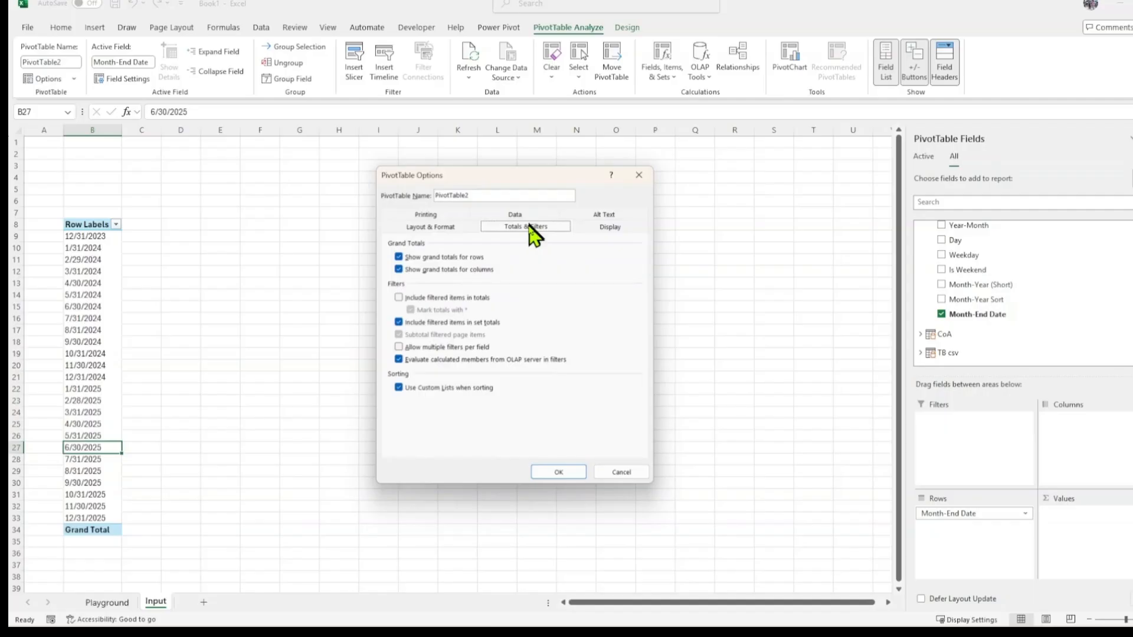
pyautogui.click(399, 257)
pyautogui.click(399, 270)
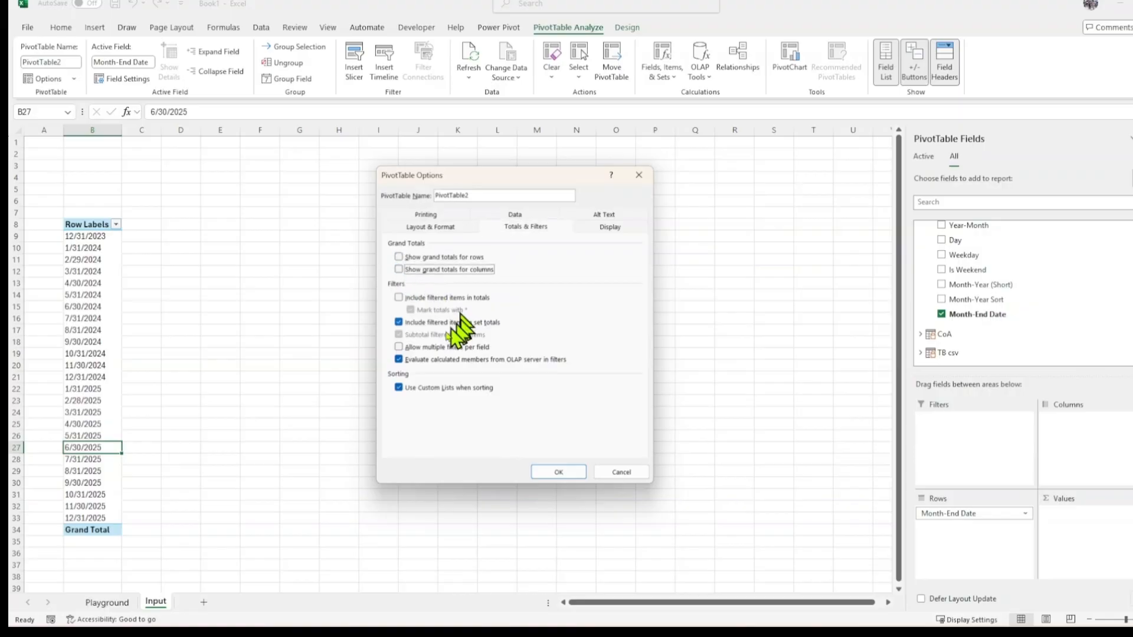
pyautogui.click(452, 228)
pyautogui.click(399, 377)
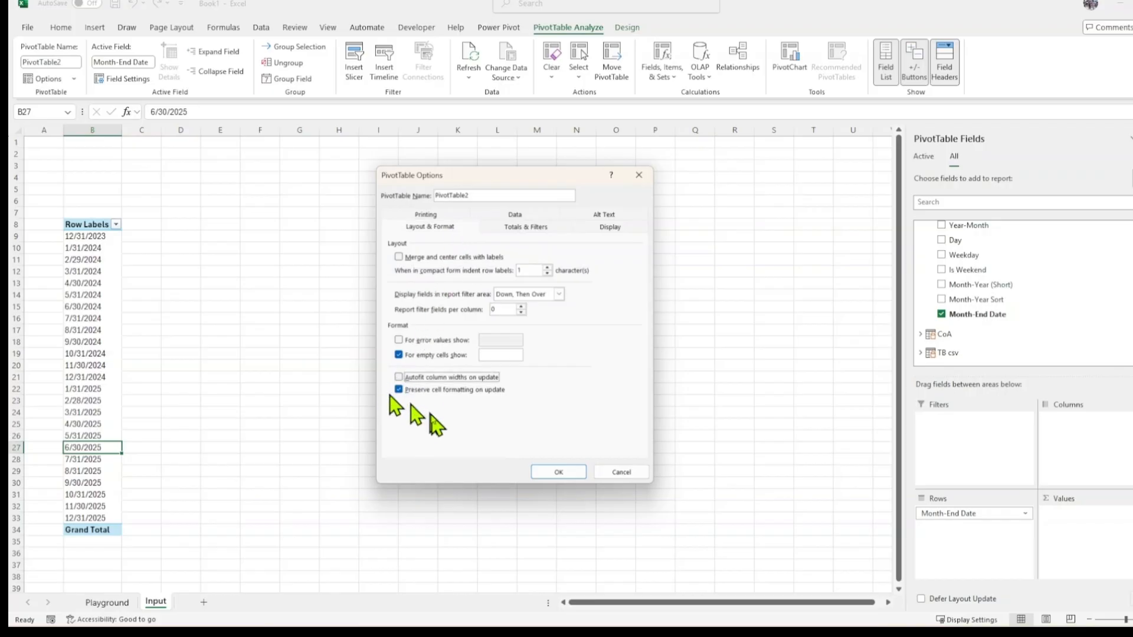
pyautogui.click(555, 473)
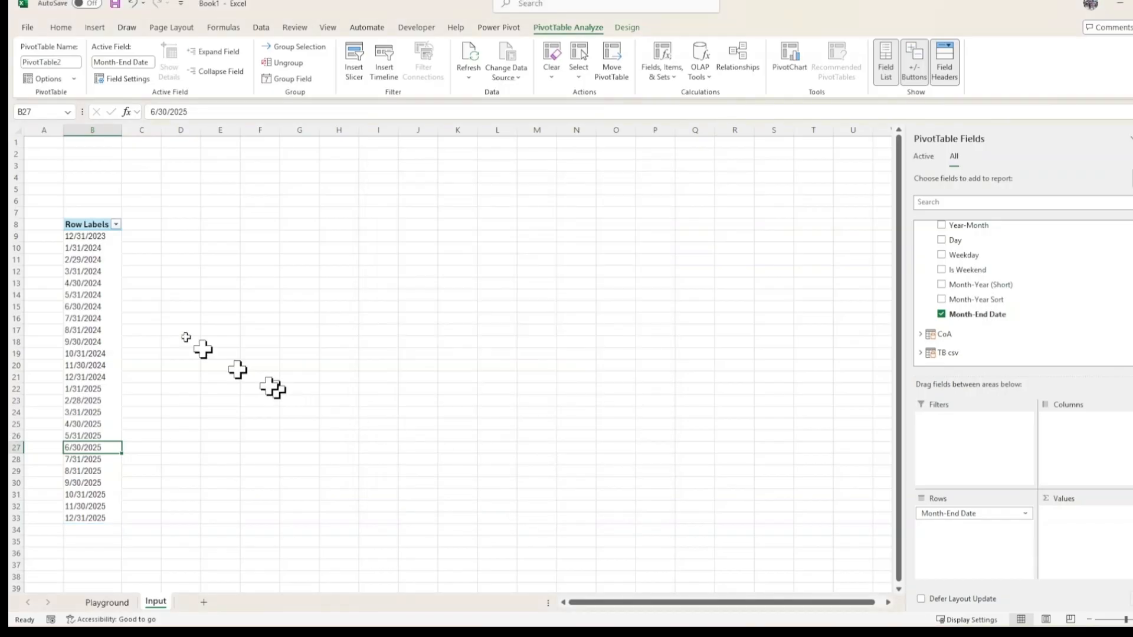
# Turn off the PivotTable's column header and row header styling.
pyautogui.click(88, 226)
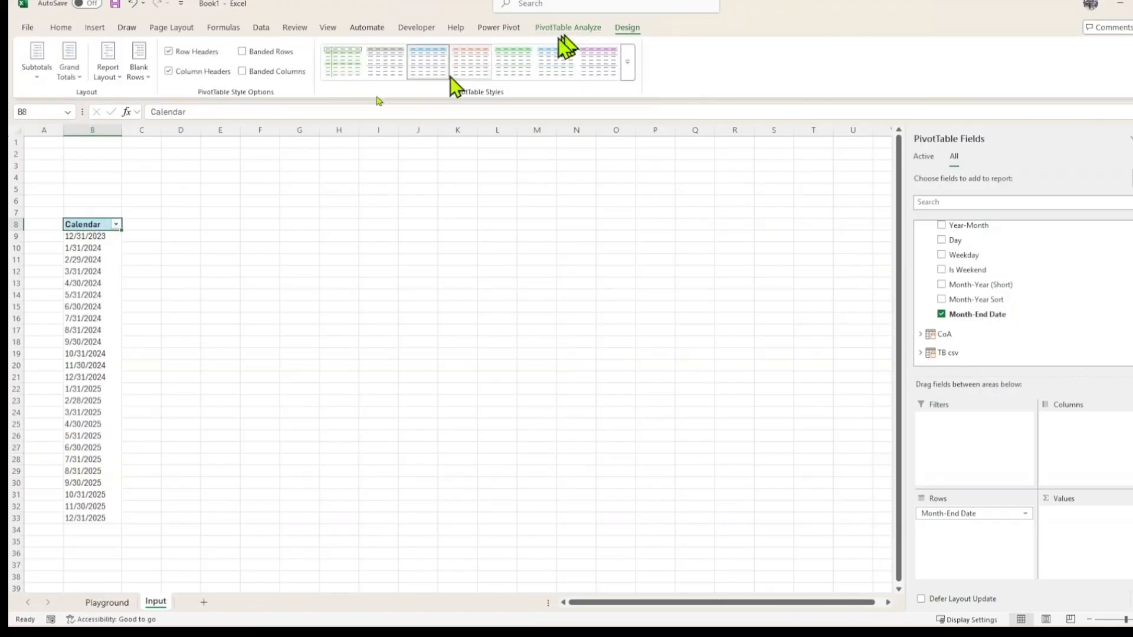
pyautogui.click(169, 72)
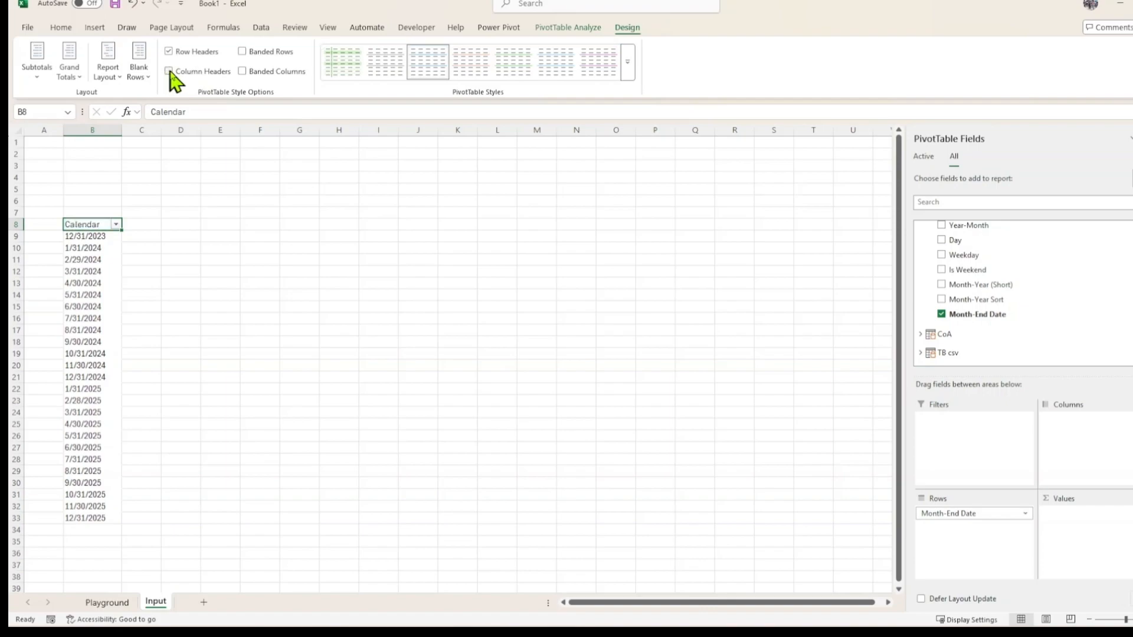
pyautogui.click(169, 51)
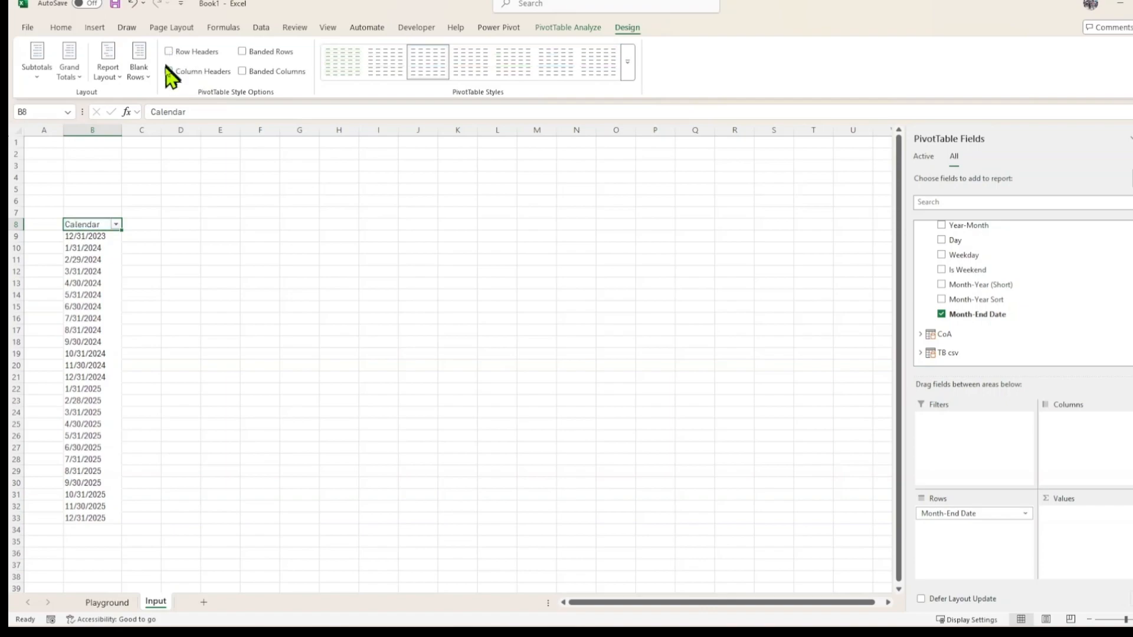
pyautogui.click(141, 271)
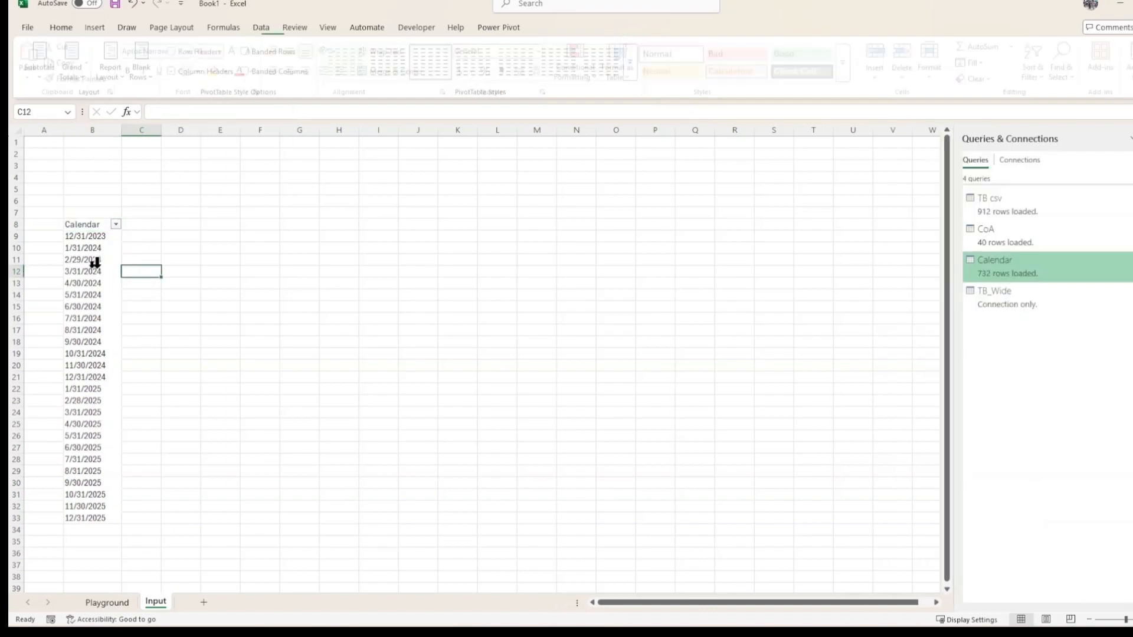
pyautogui.click(89, 225)
pyautogui.click(89, 225)
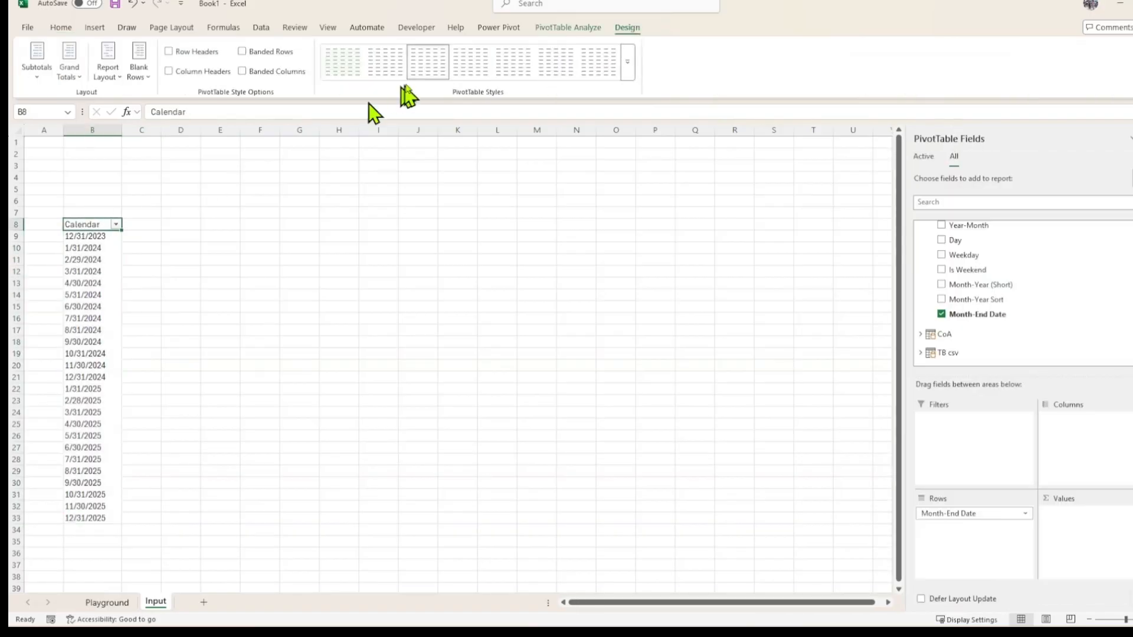
pyautogui.click(564, 28)
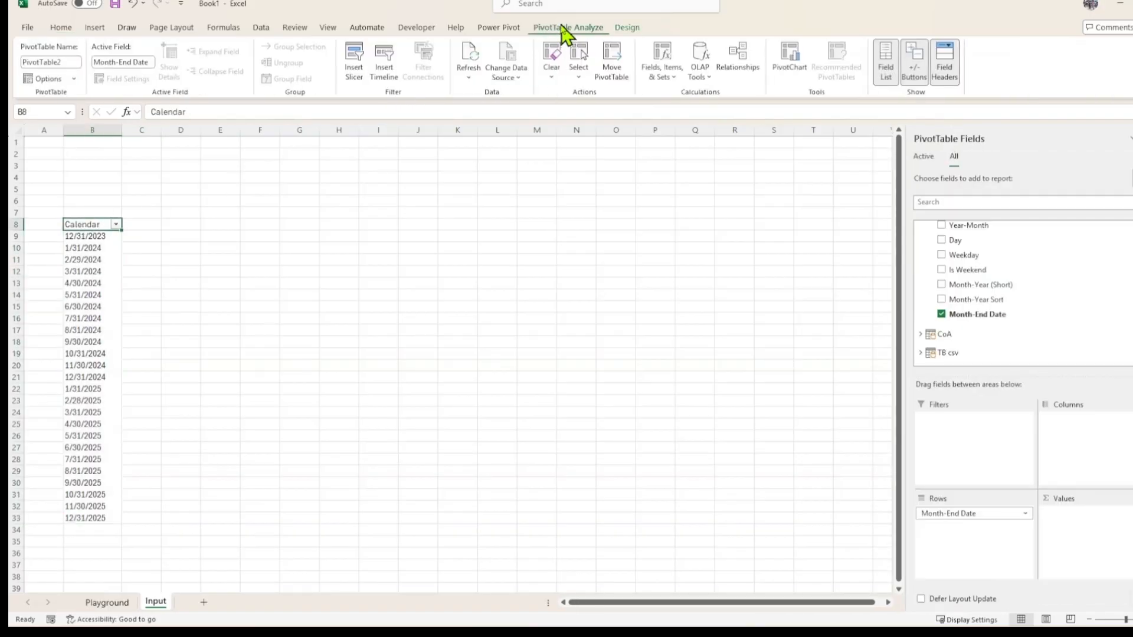
pyautogui.click(211, 262)
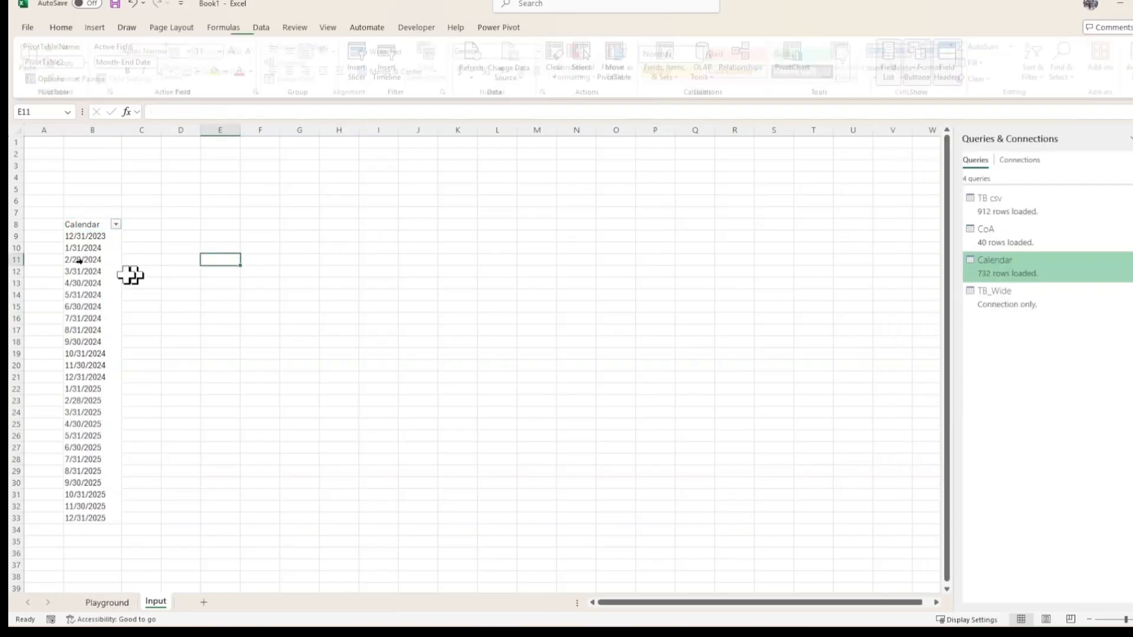
# Name the month-end date cells B9:B33 as Calendar.
pyautogui.moveTo(88, 237); pyautogui.dragTo(94, 514)
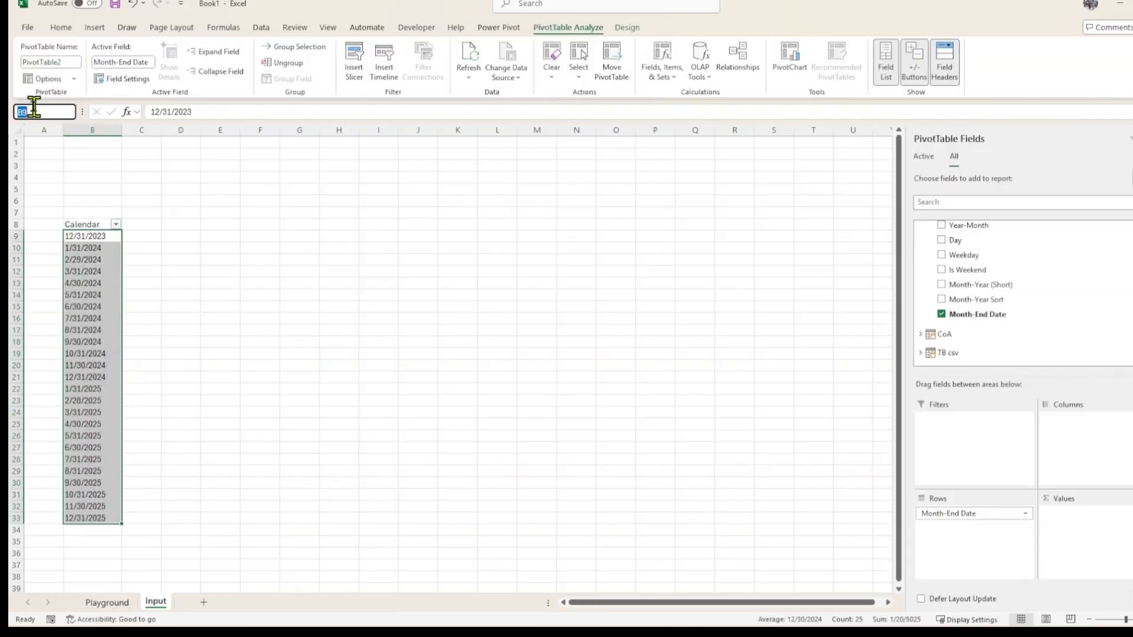
pyautogui.write('Ca')
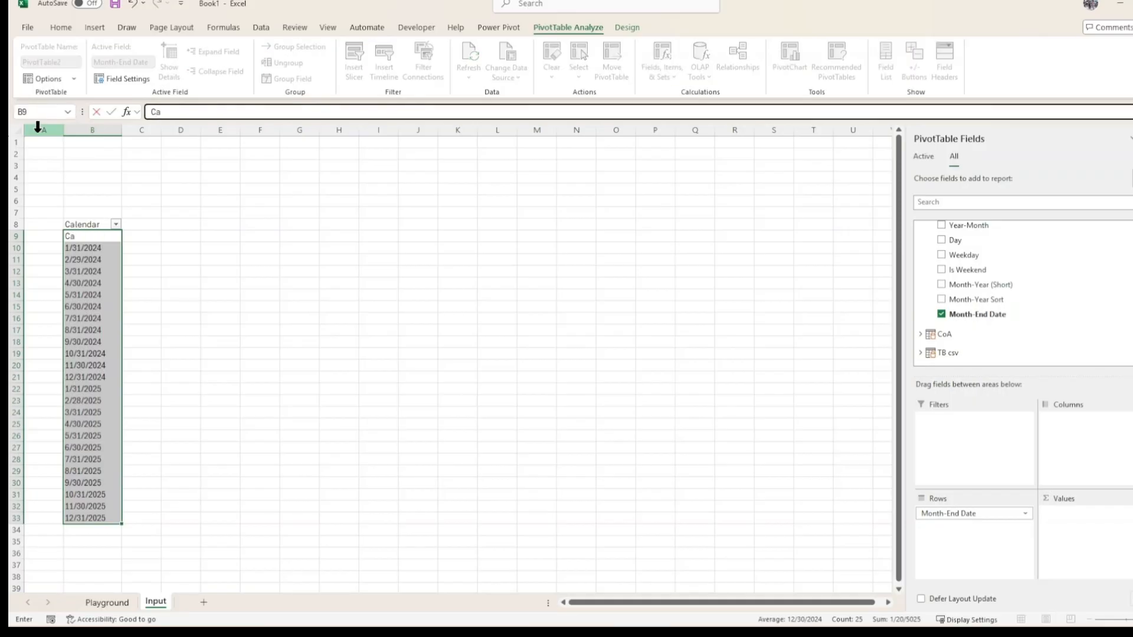
pyautogui.press('Escape')
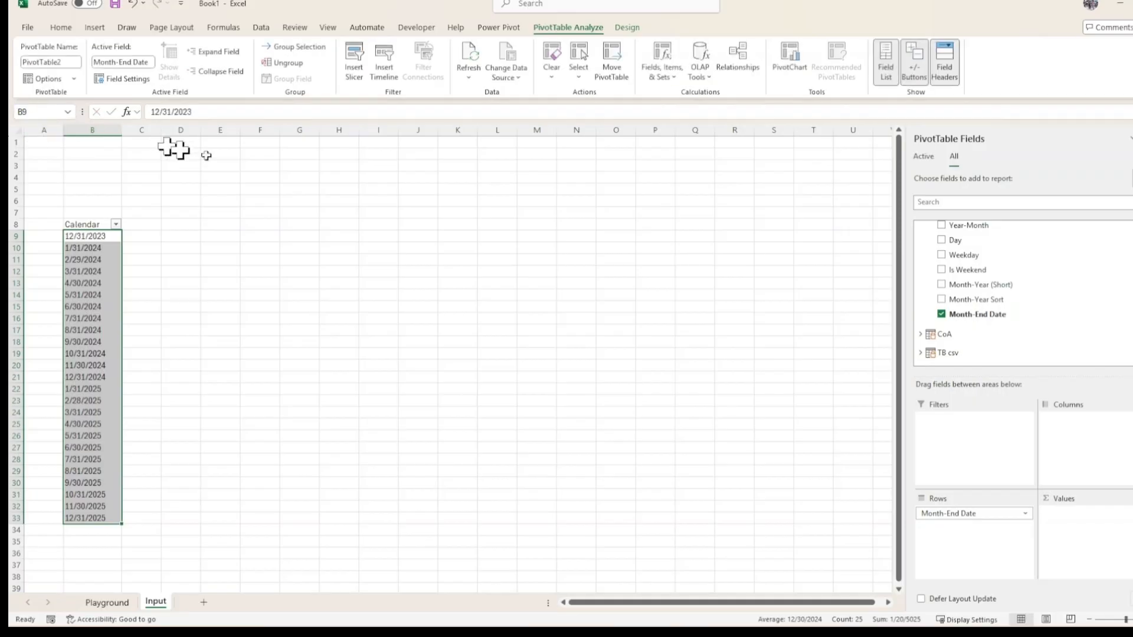
pyautogui.click(40, 111)
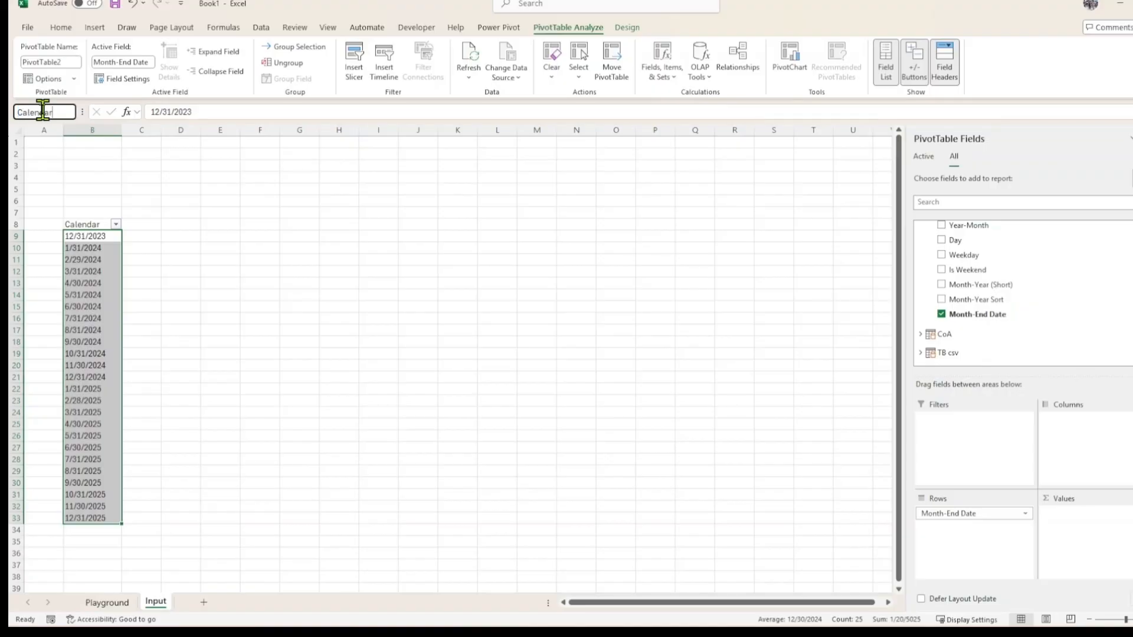
pyautogui.write('Calendar')
pyautogui.press('Return')
# Check the Calendar named range by selecting it from the name list.
pyautogui.click(266, 295)
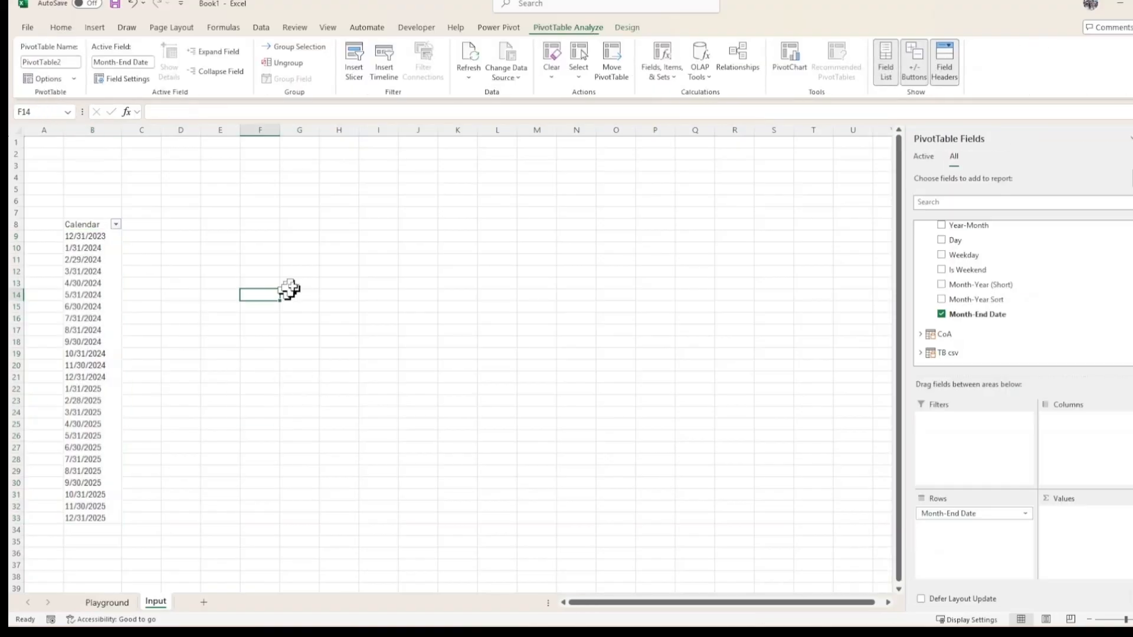
pyautogui.click(88, 260)
pyautogui.click(68, 112)
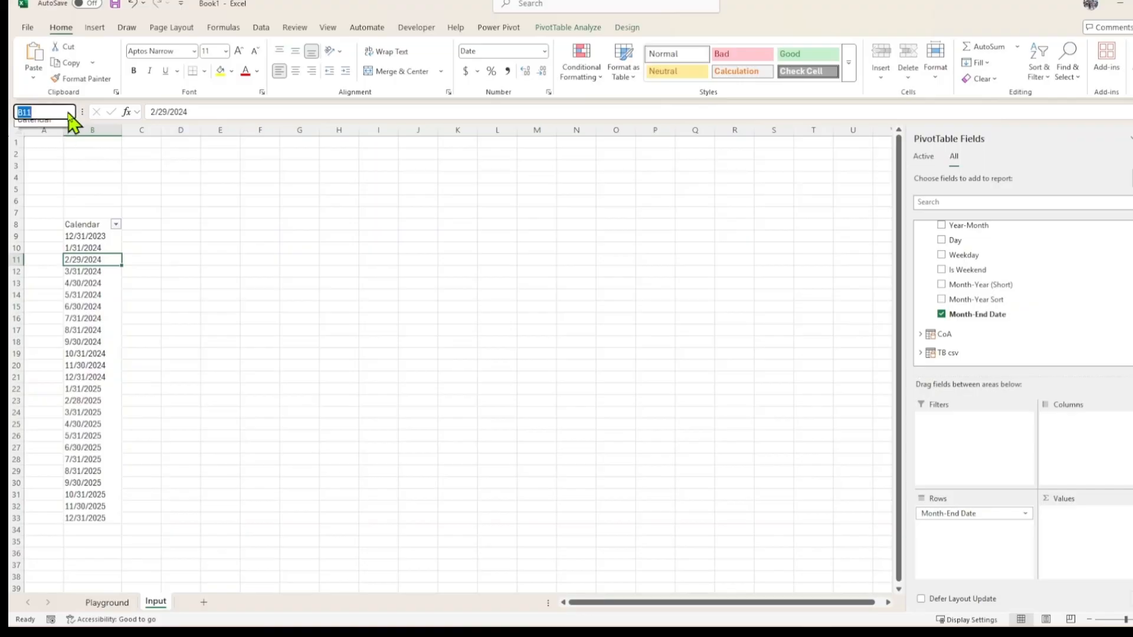
pyautogui.click(59, 122)
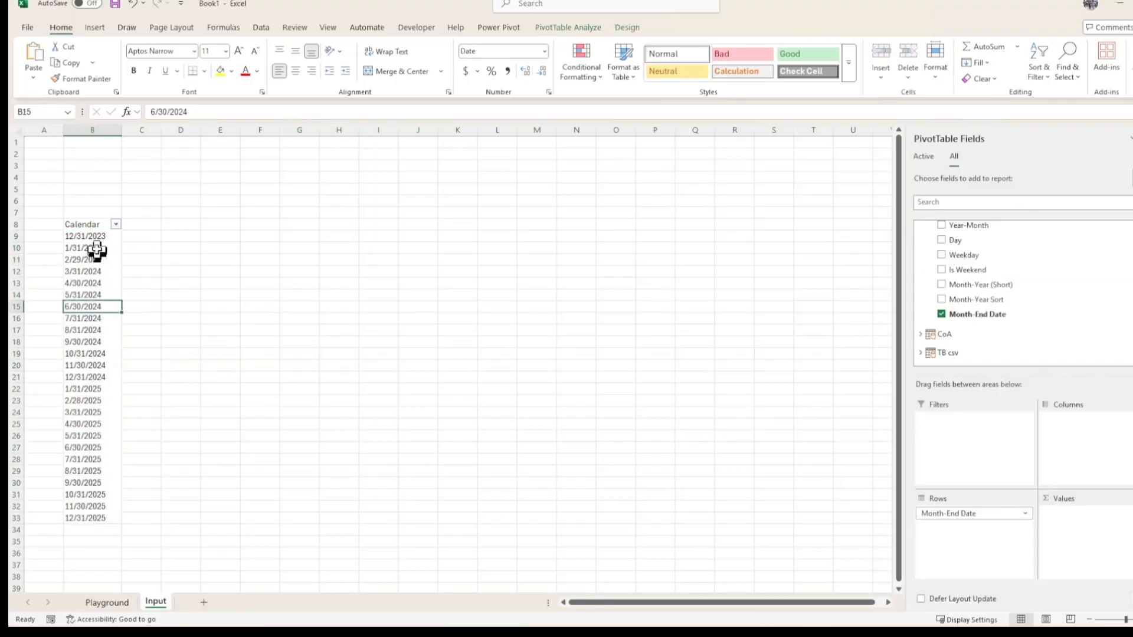
pyautogui.press('Return')
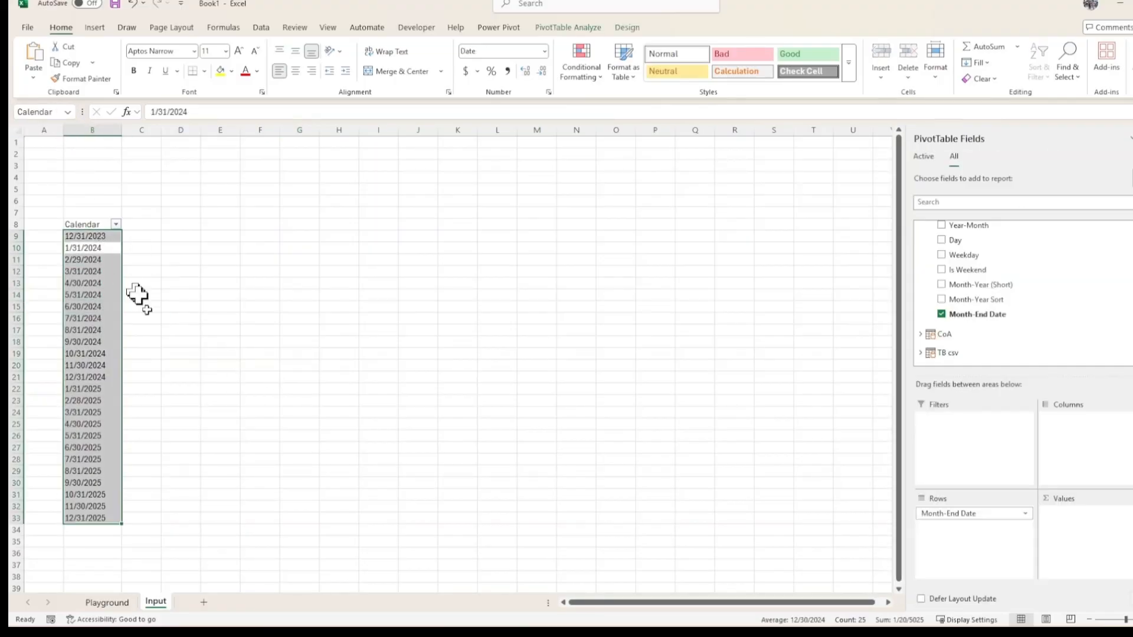
pyautogui.click(243, 404)
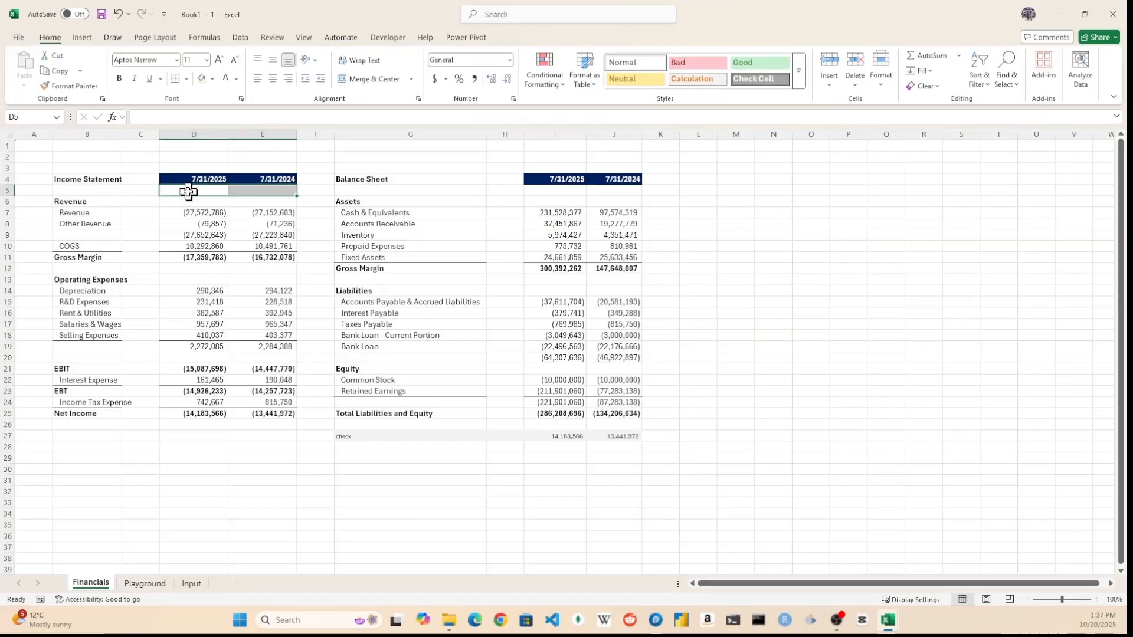
# Add list data validation to the period cell D5 on Financials offering MTD, QTD and YTD options.
pyautogui.click(188, 190)
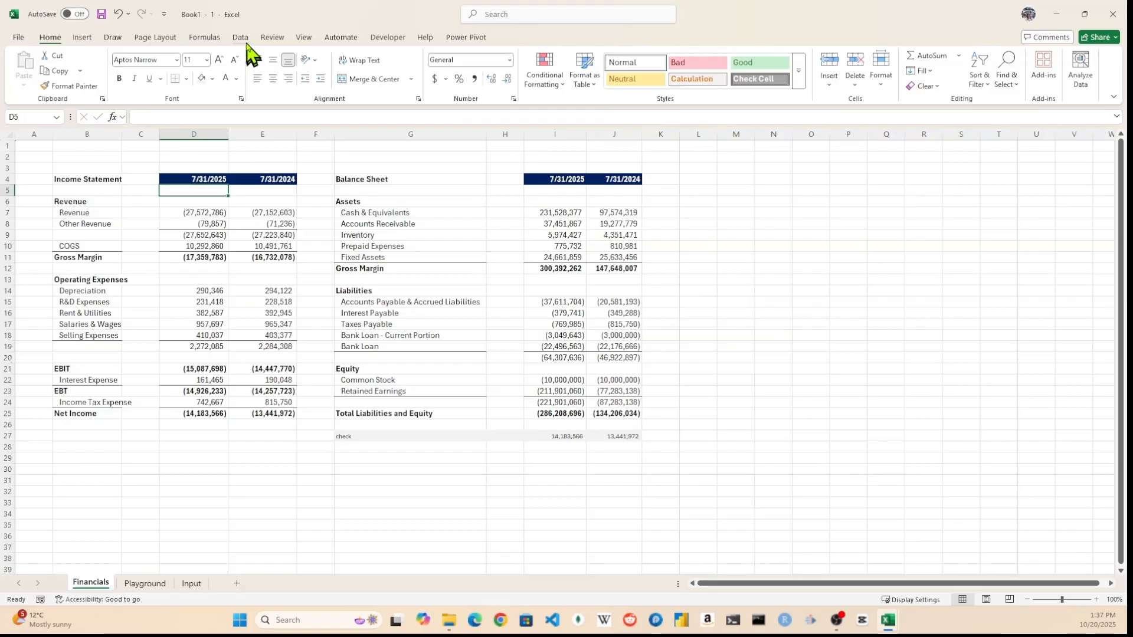
pyautogui.click(240, 37)
pyautogui.click(792, 88)
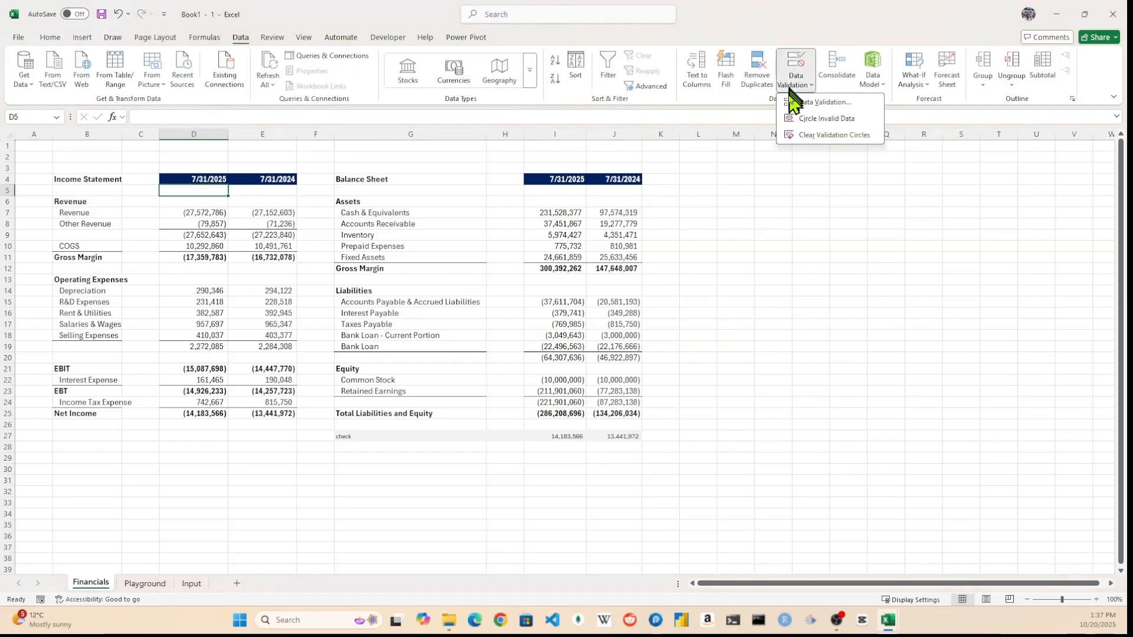
pyautogui.click(802, 104)
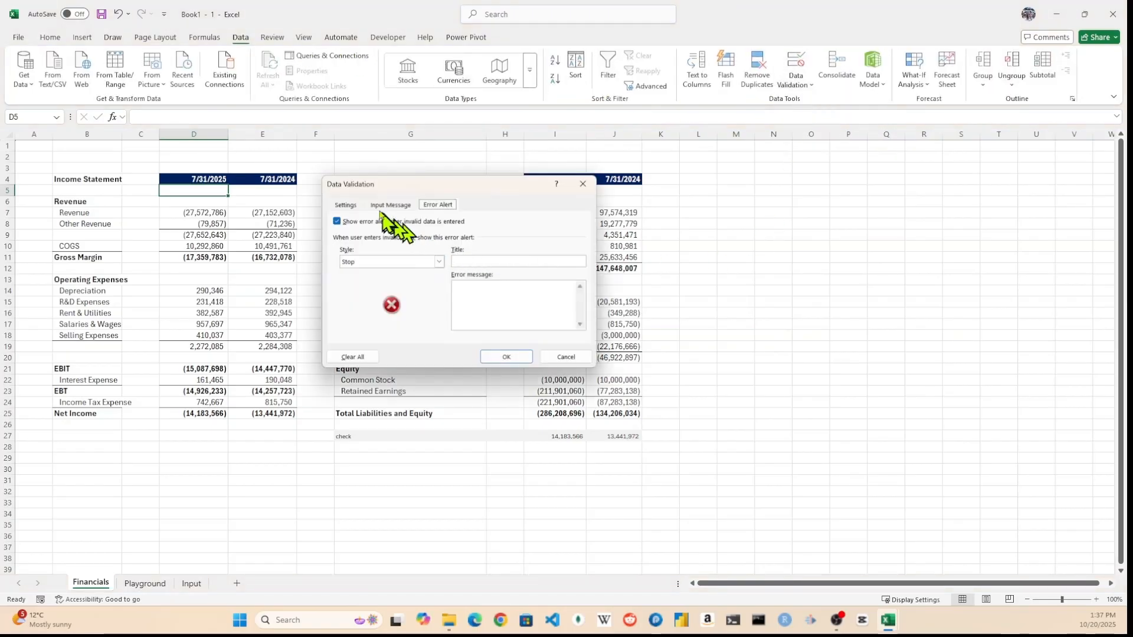
pyautogui.click(345, 205)
pyautogui.click(422, 244)
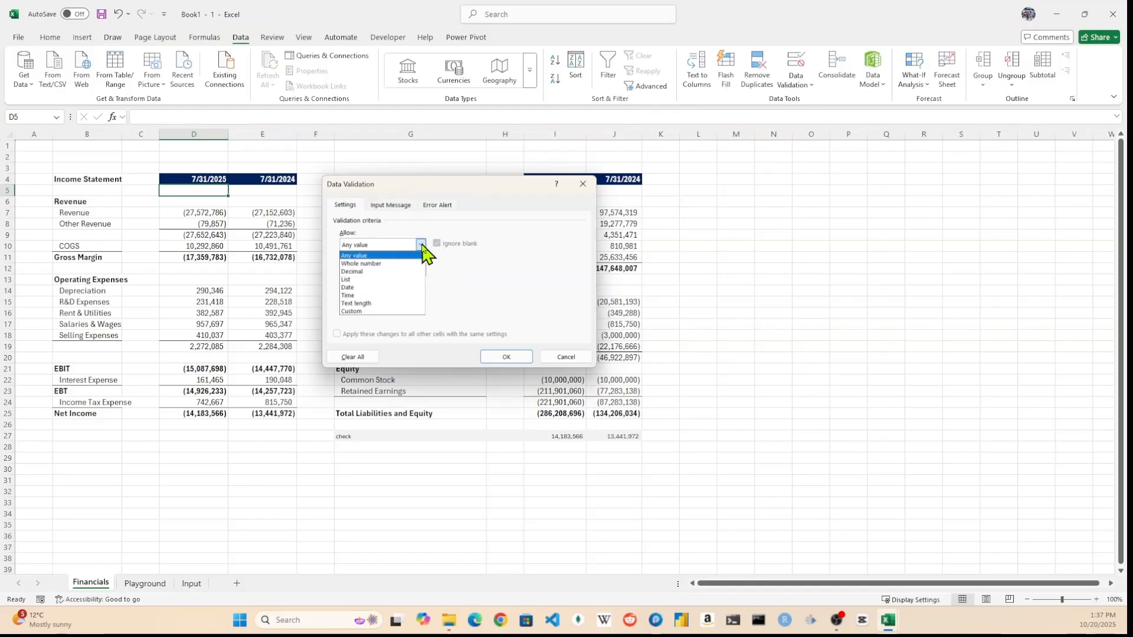
pyautogui.click(408, 278)
pyautogui.click(402, 294)
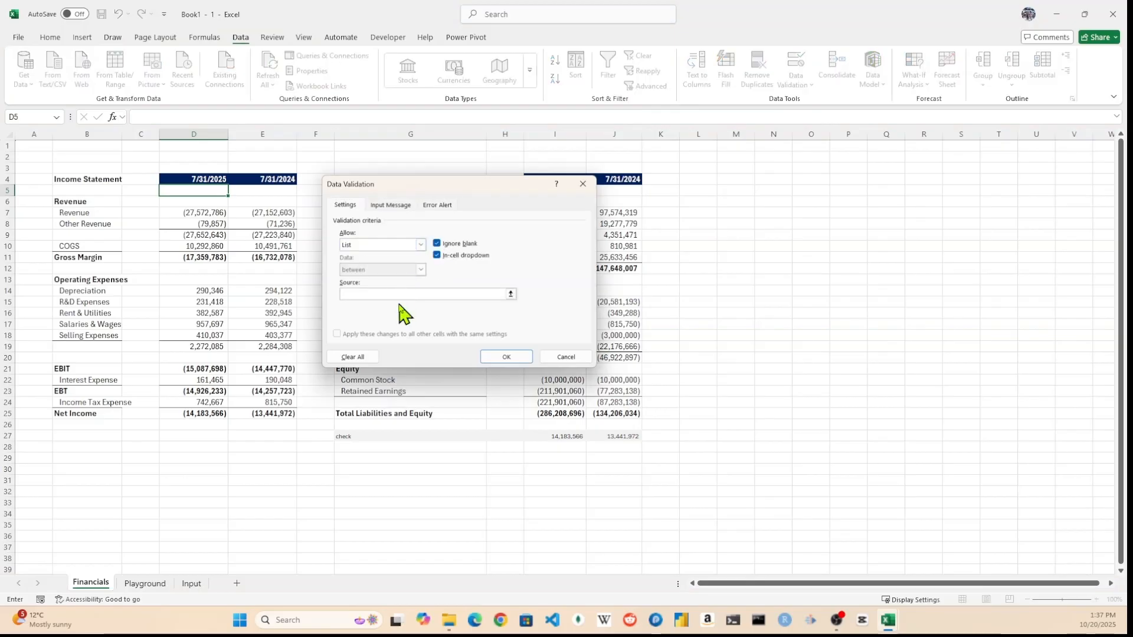
pyautogui.write('MTD, QTD, YTD')
pyautogui.click(506, 357)
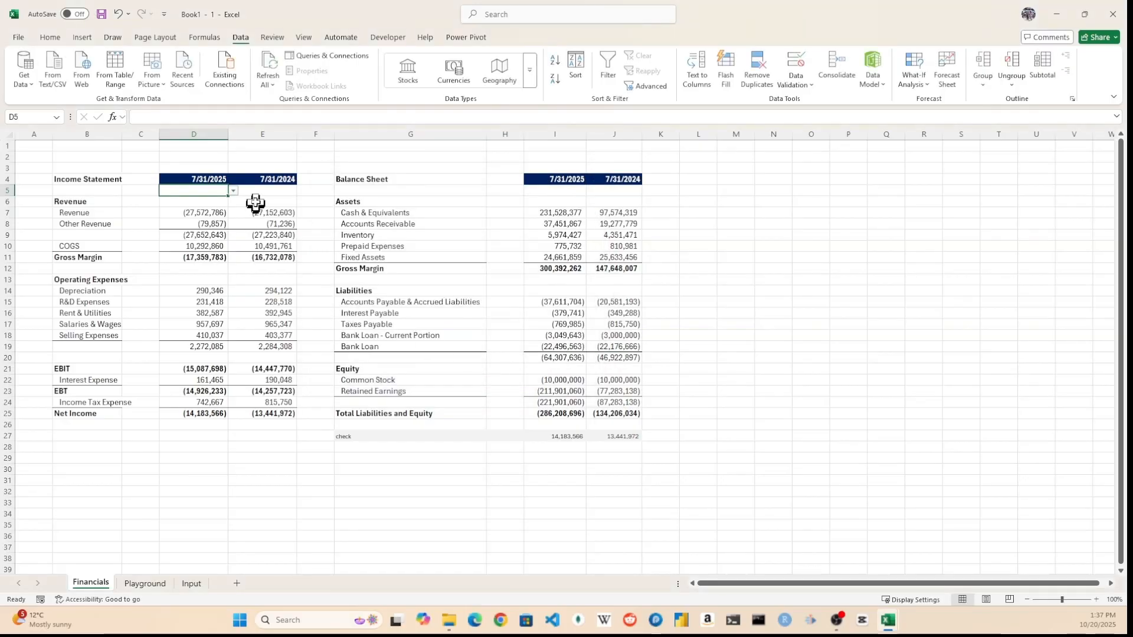
# Set the period selector in D5 to QTD.
pyautogui.click(234, 190)
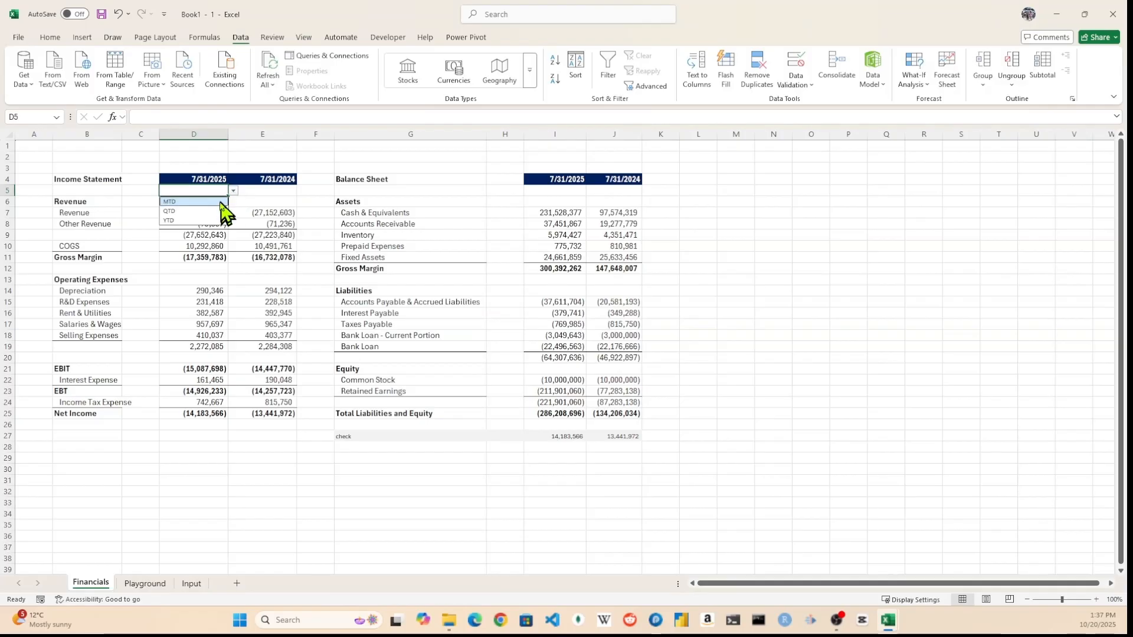
pyautogui.click(223, 211)
pyautogui.click(505, 302)
# Create a new measure named MTD (TB) with formula =TOTALMTD([Total (TB)],'Calendar'[Date]).
pyautogui.click(466, 37)
pyautogui.click(67, 67)
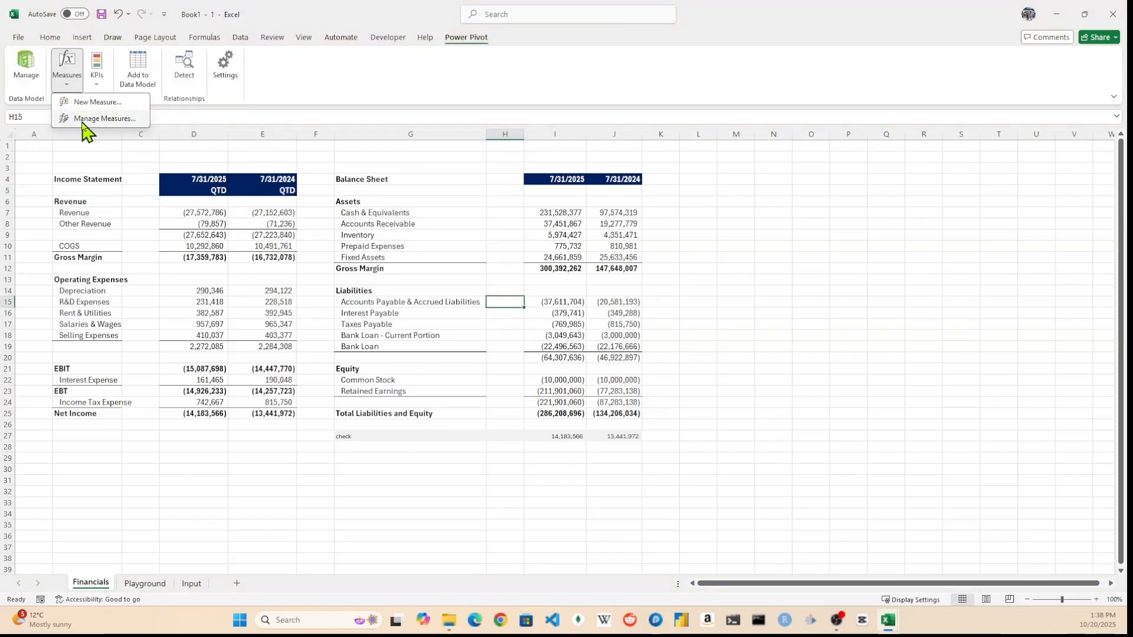
pyautogui.click(104, 119)
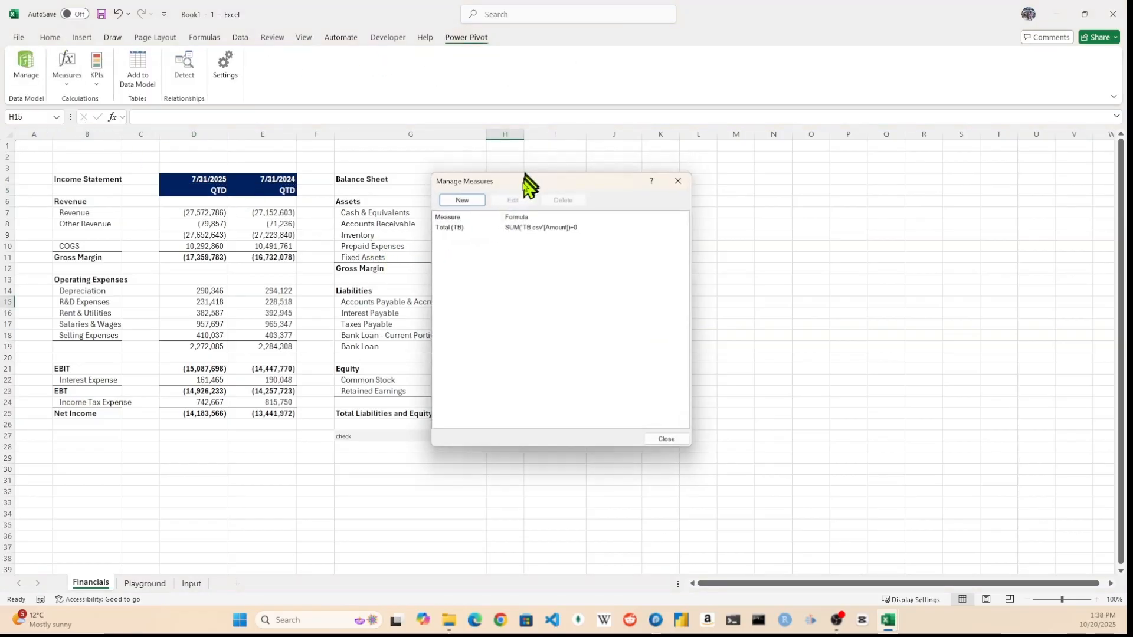
pyautogui.moveTo(526, 184); pyautogui.dragTo(456, 242)
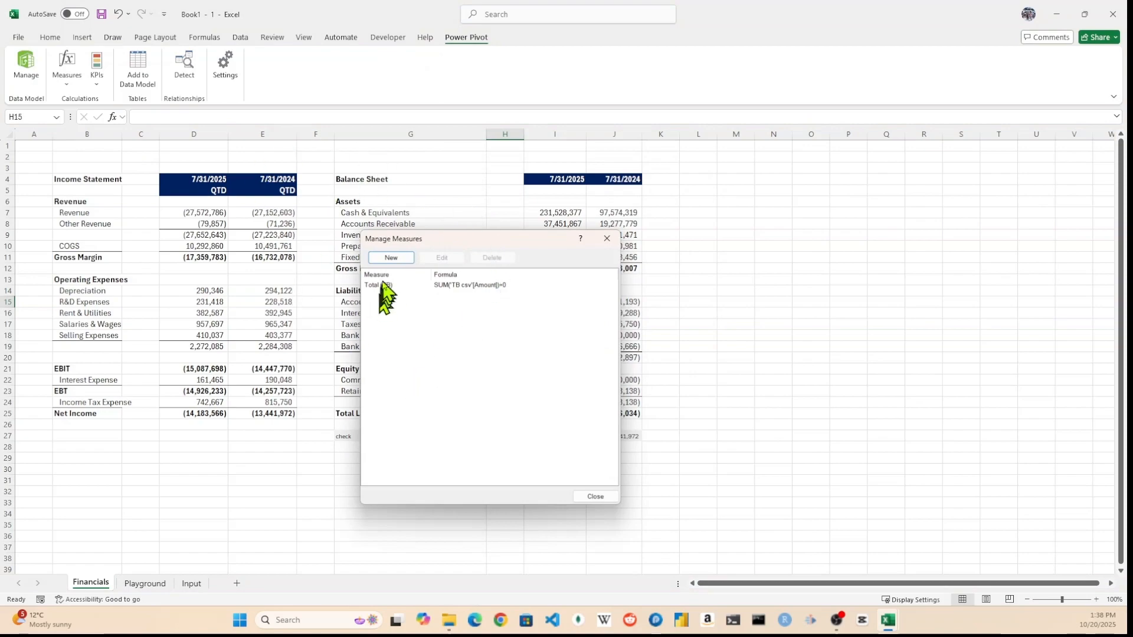
pyautogui.click(391, 257)
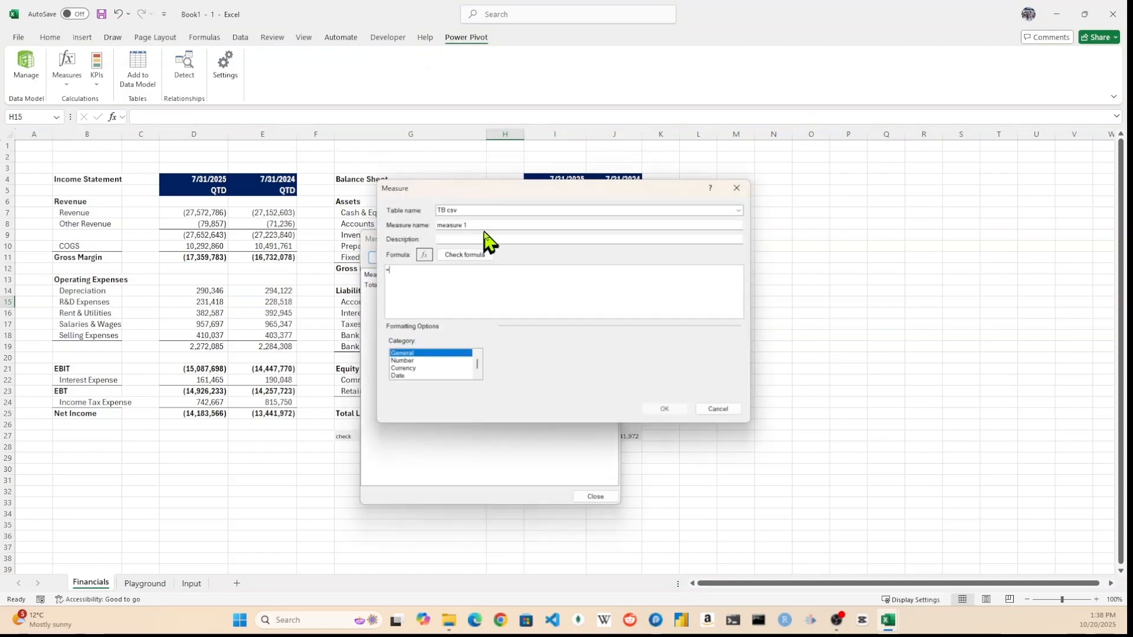
pyautogui.moveTo(483, 225); pyautogui.dragTo(411, 233)
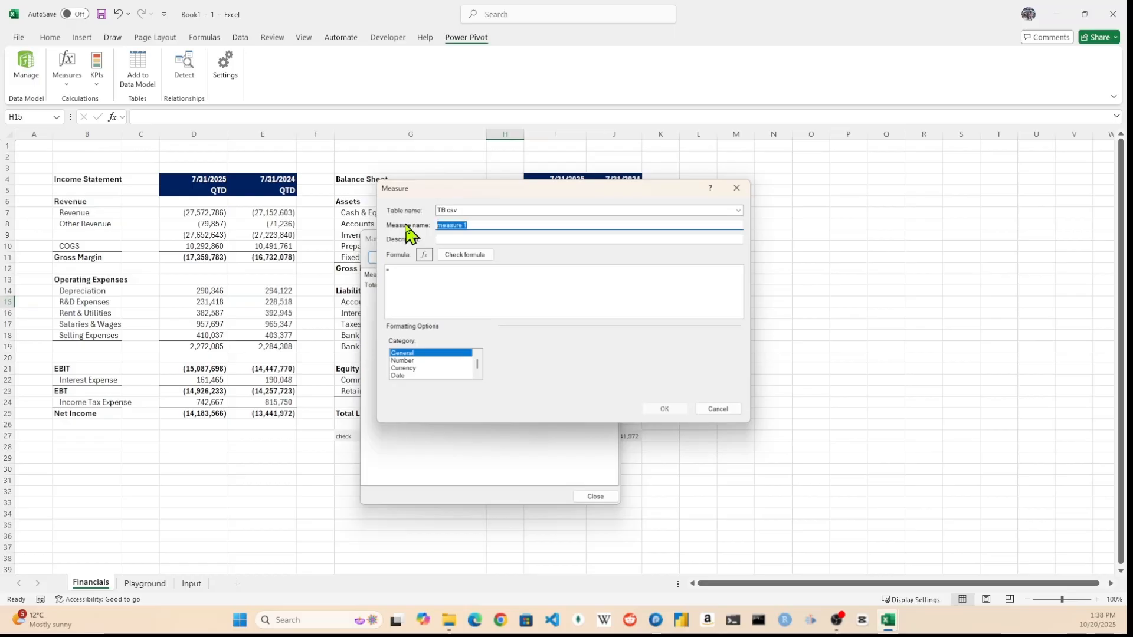
pyautogui.write('MTD (TB')
pyautogui.click(482, 303)
pyautogui.write('TOTALMTD(')
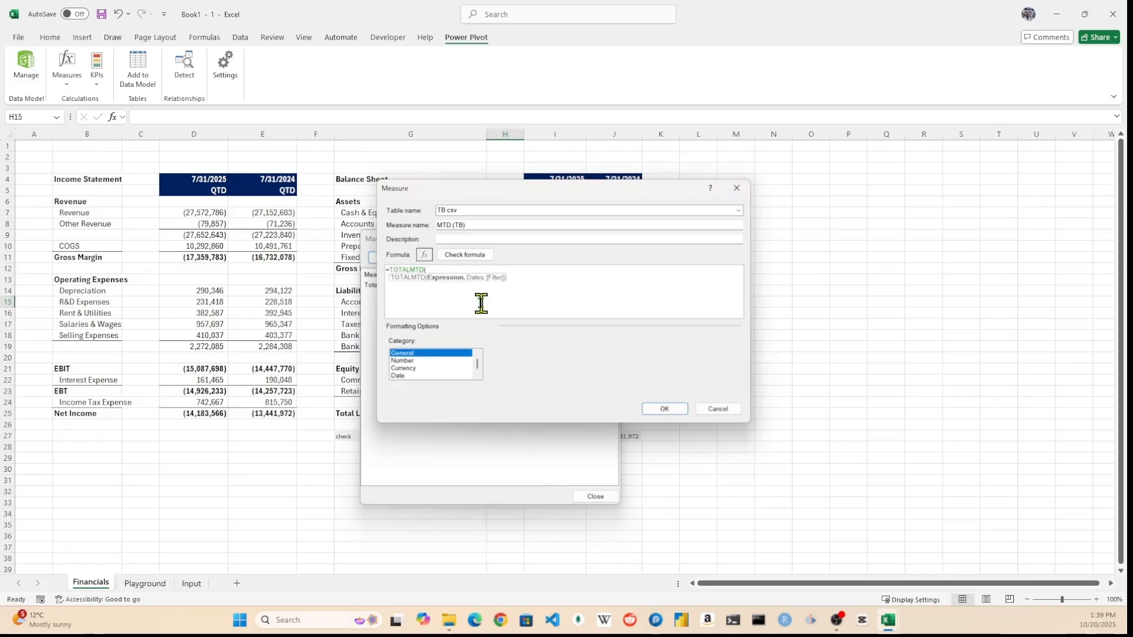
pyautogui.write('total')
pyautogui.press('Tab')
pyautogui.write(',')
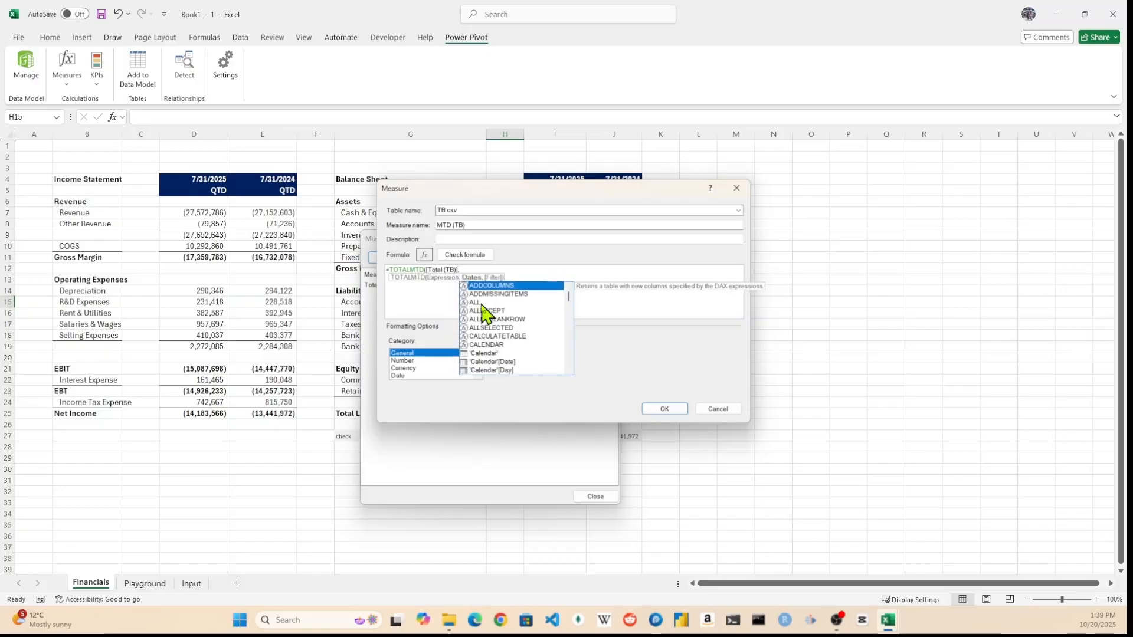
pyautogui.press('Down')
pyautogui.press('Down')
pyautogui.press('Down')
pyautogui.press('Down')
pyautogui.press('Down')
pyautogui.press('Down')
pyautogui.press('Down')
pyautogui.press('Down')
pyautogui.press('Down')
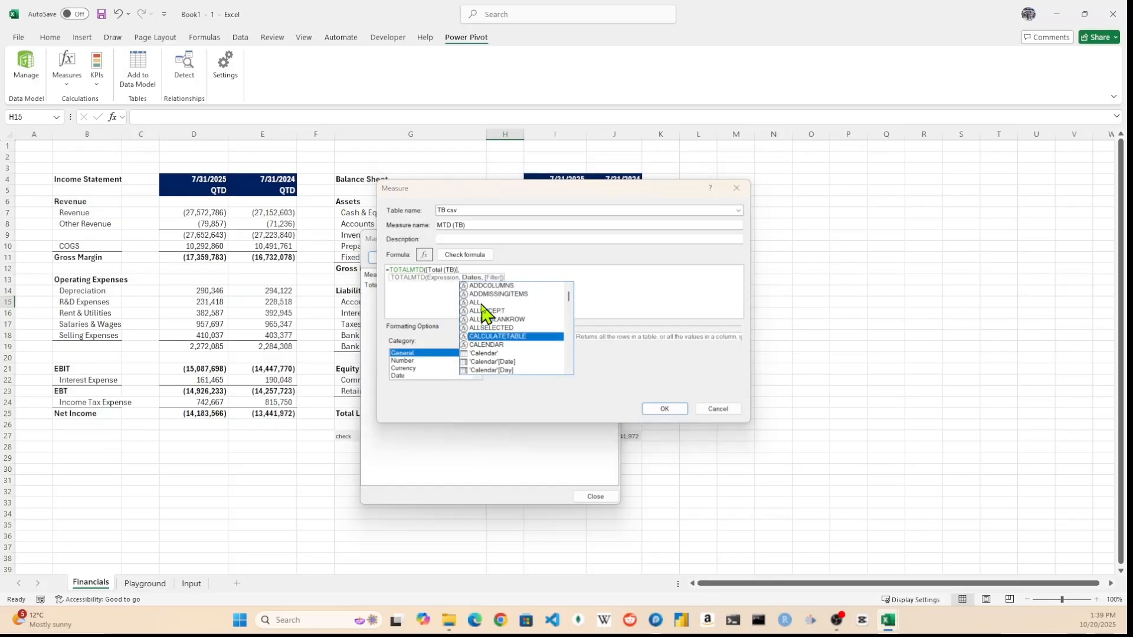
pyautogui.press('Tab')
pyautogui.write(')')
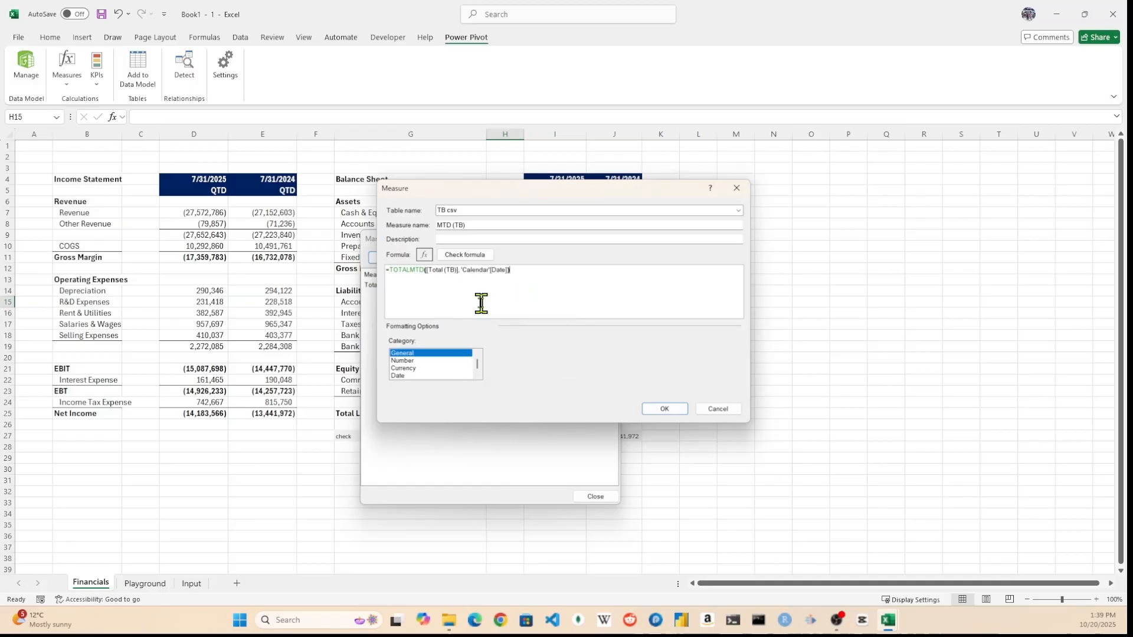
# Check the MTD (TB) formula and format it as a whole number with 1000 separator, then save it.
pyautogui.click(472, 255)
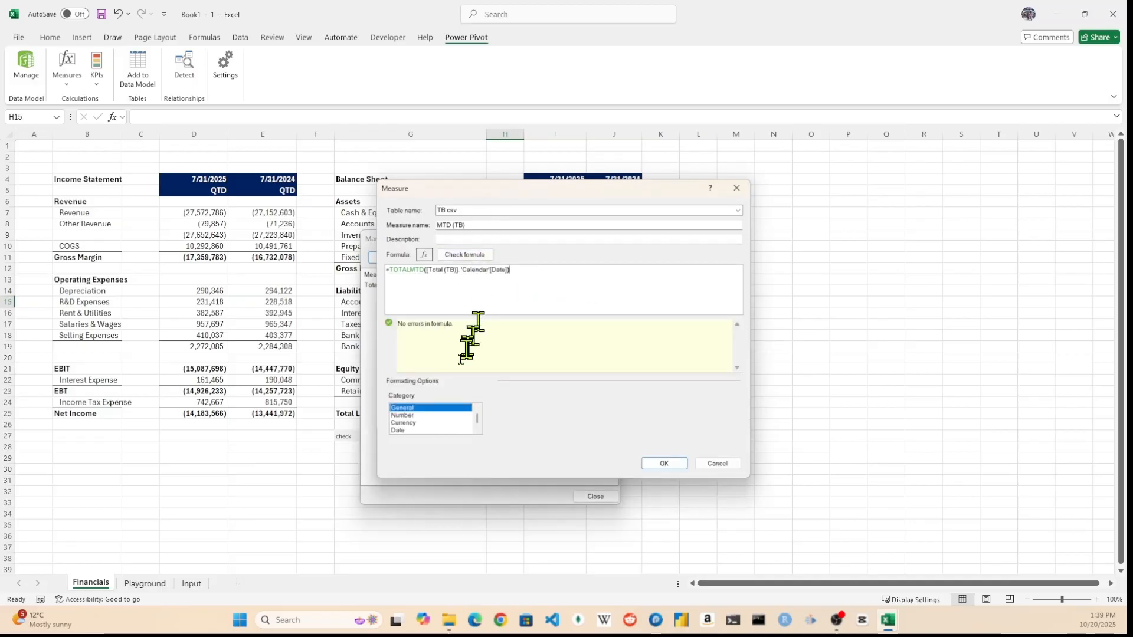
pyautogui.click(404, 416)
pyautogui.click(497, 437)
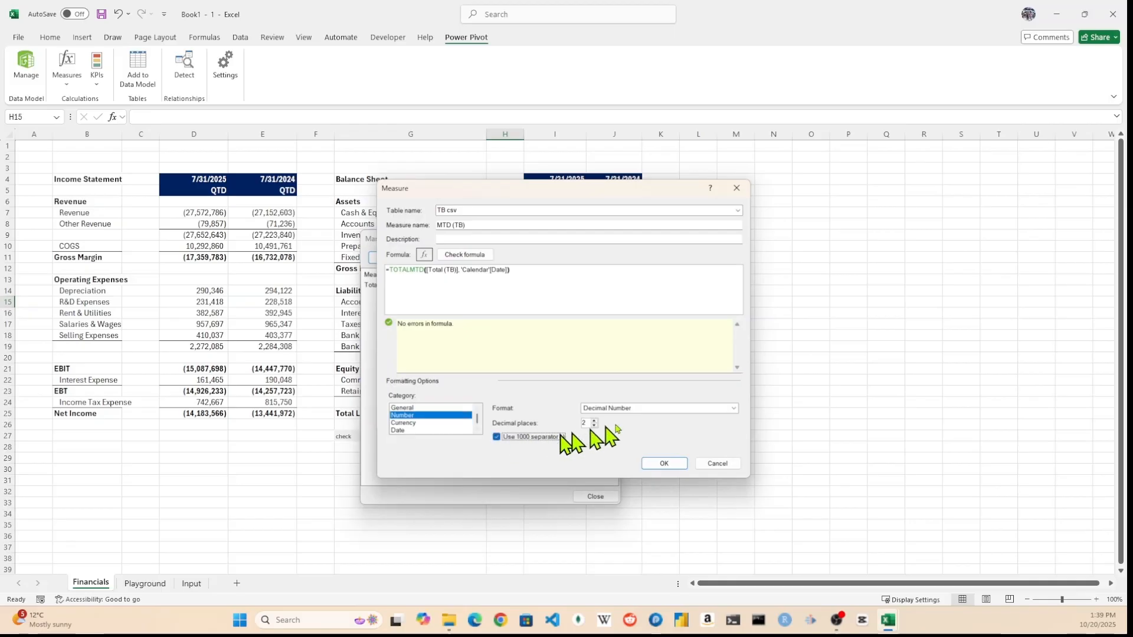
pyautogui.click(637, 408)
pyautogui.click(629, 424)
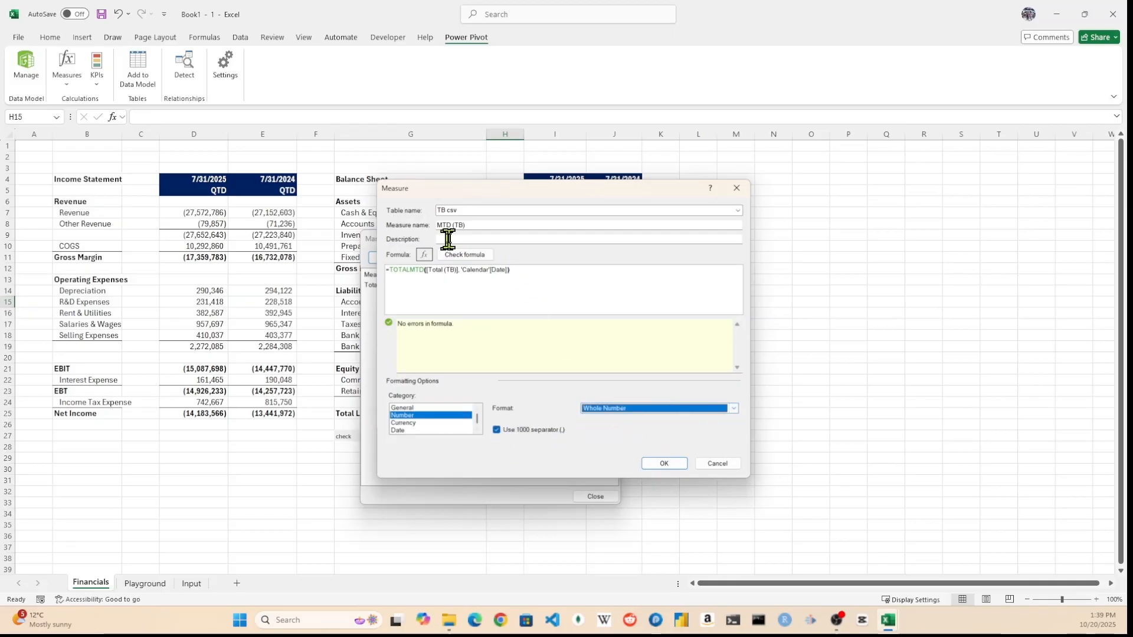
pyautogui.click(655, 464)
# Create a QTD (TB) measure with formula =TOTALQTD([Total (TB)],'Calendar'[Date]) in number format.
pyautogui.click(391, 257)
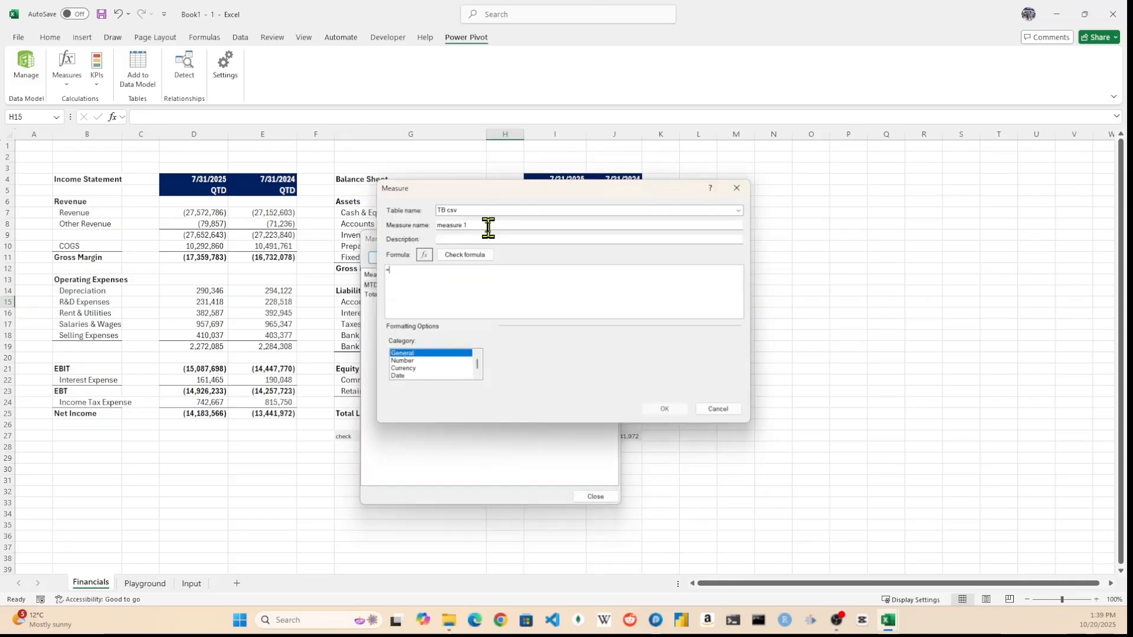
pyautogui.moveTo(559, 227); pyautogui.dragTo(413, 226)
pyautogui.write('QTD (TB)calc')
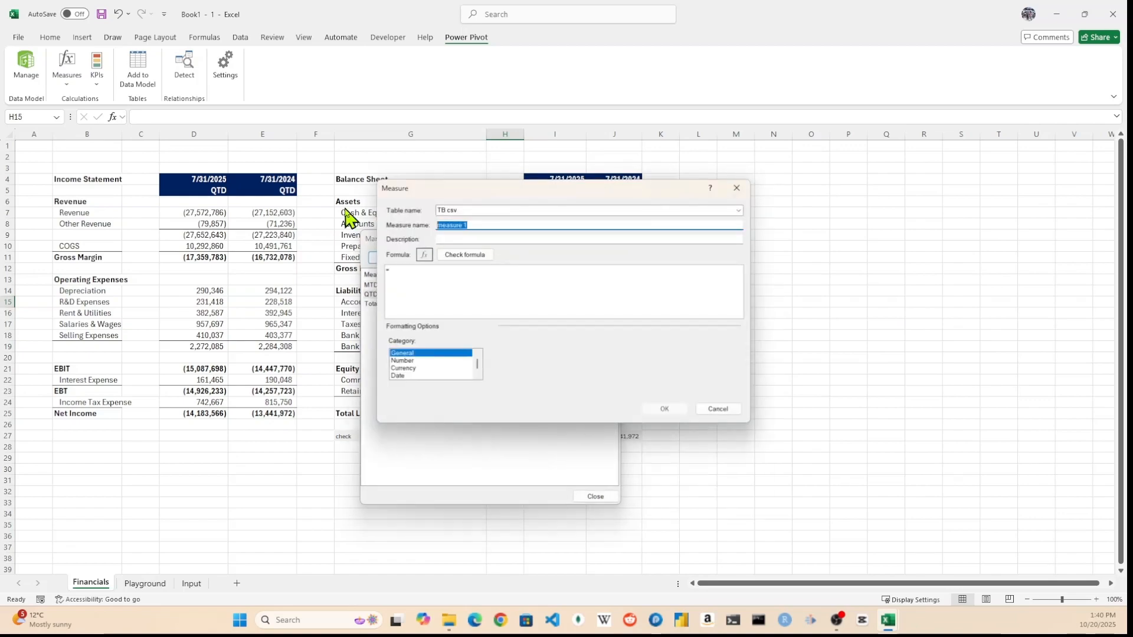
# Start a YTD (TB) measure with formula =TOTALYTD([Total (TB)],'Calendar'[Date]).
pyautogui.write('YTD (TB)')
pyautogui.click(420, 286)
pyautogui.write("TOTALYTD([Total (TB)], 'Calendar'[Date])")
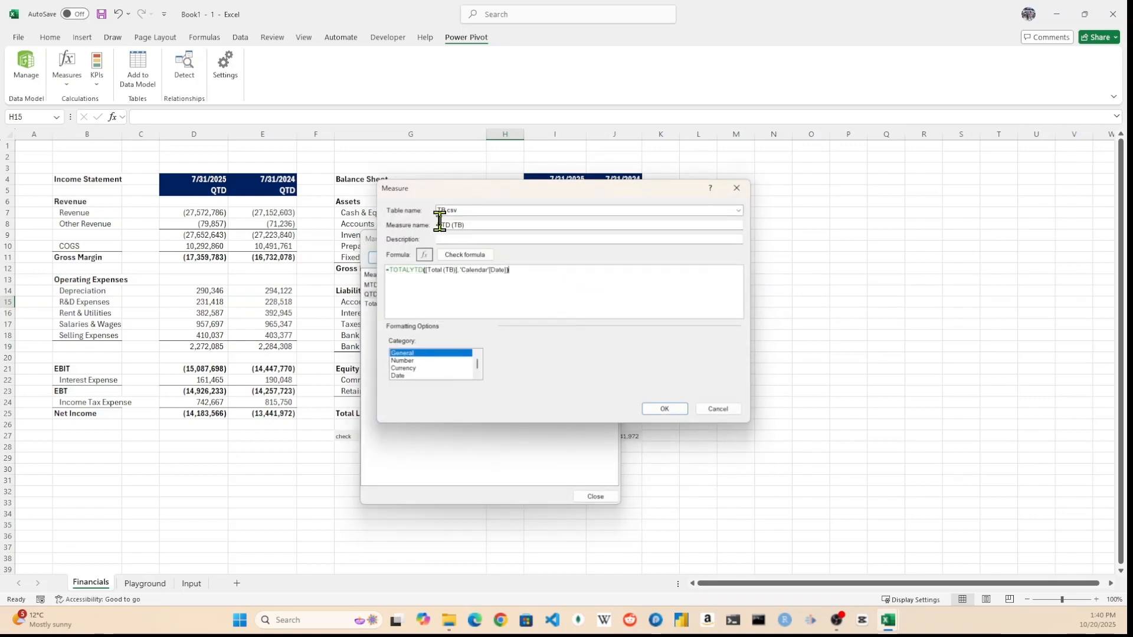
# Check the YTD (TB) formula, format it as a whole number, save it and close the measure manager.
pyautogui.click(465, 255)
pyautogui.click(407, 416)
pyautogui.click(497, 436)
pyautogui.click(616, 410)
pyautogui.click(617, 418)
pyautogui.click(664, 464)
pyautogui.click(596, 496)
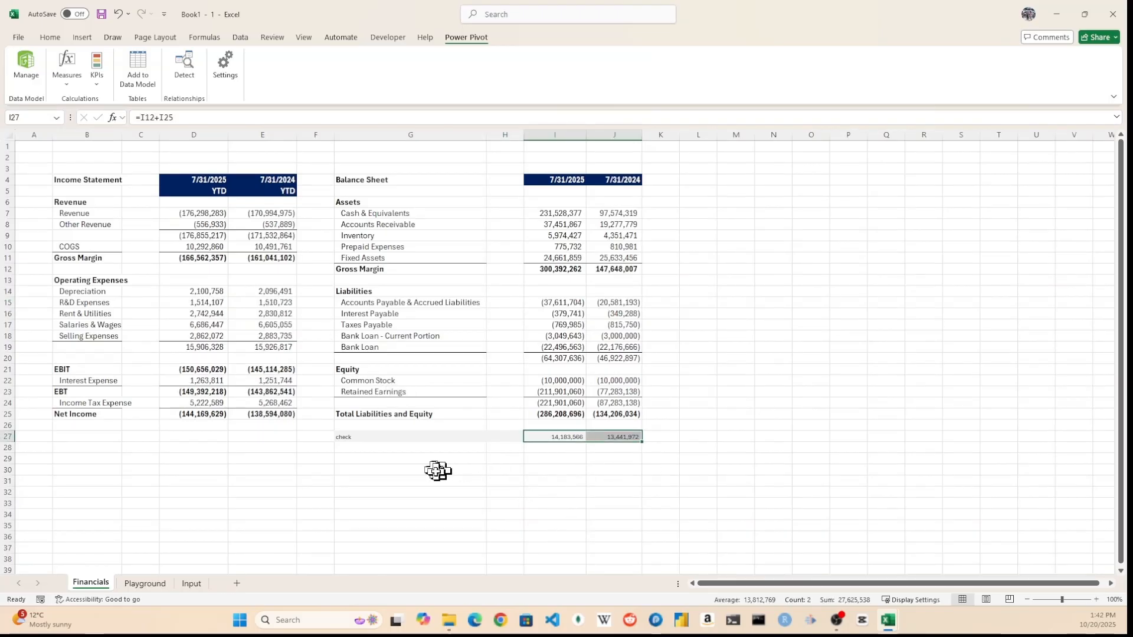
# Create an MTD NI measure as =CALCULATE([MTD (TB)], CoA[FS Section]="Income Statement") formatted as a whole number.
pyautogui.click(461, 469)
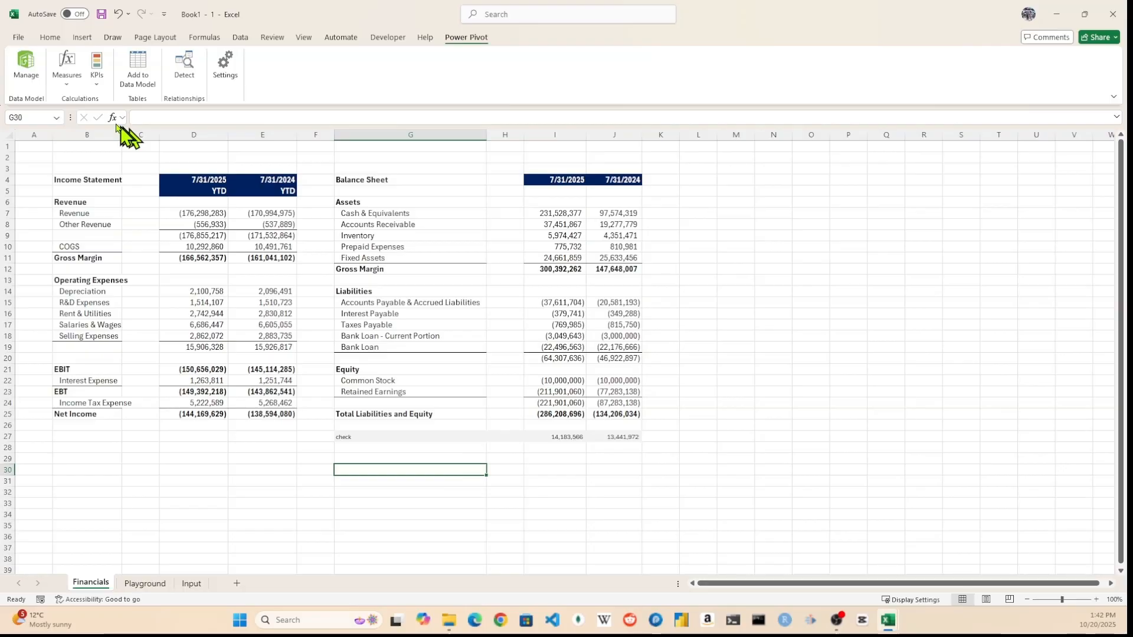
pyautogui.click(67, 68)
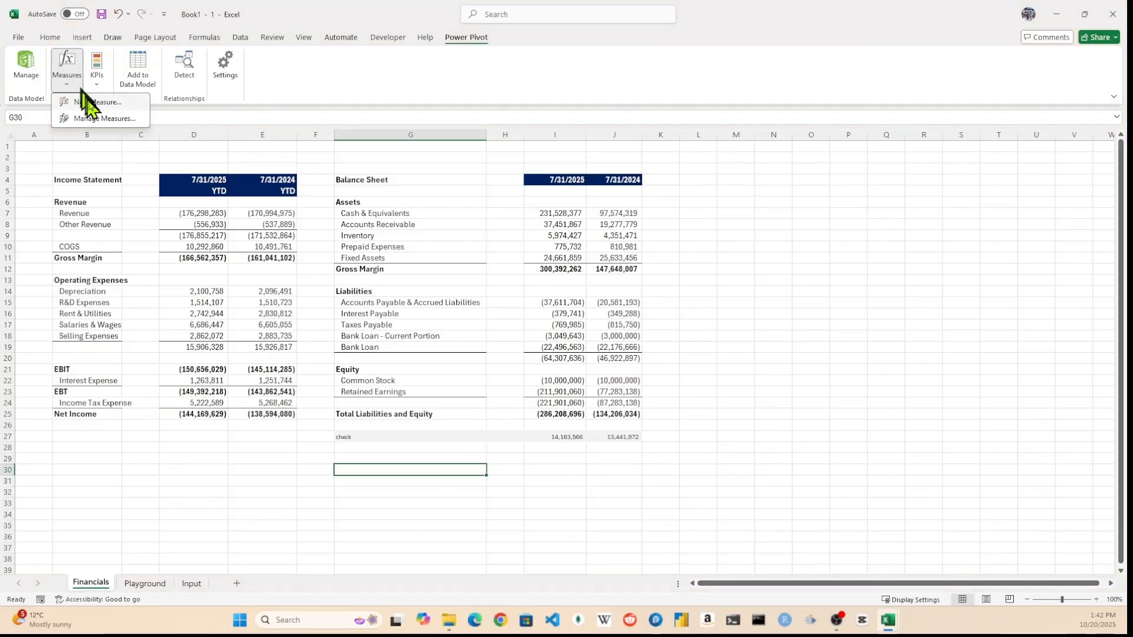
pyautogui.click(88, 108)
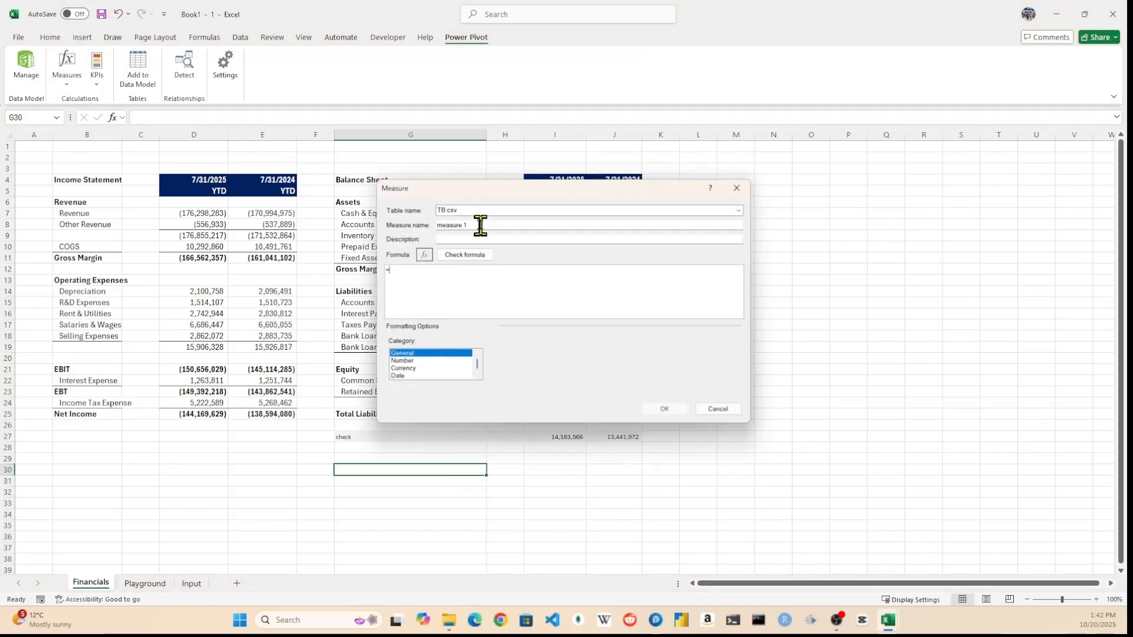
pyautogui.moveTo(481, 225); pyautogui.dragTo(384, 224)
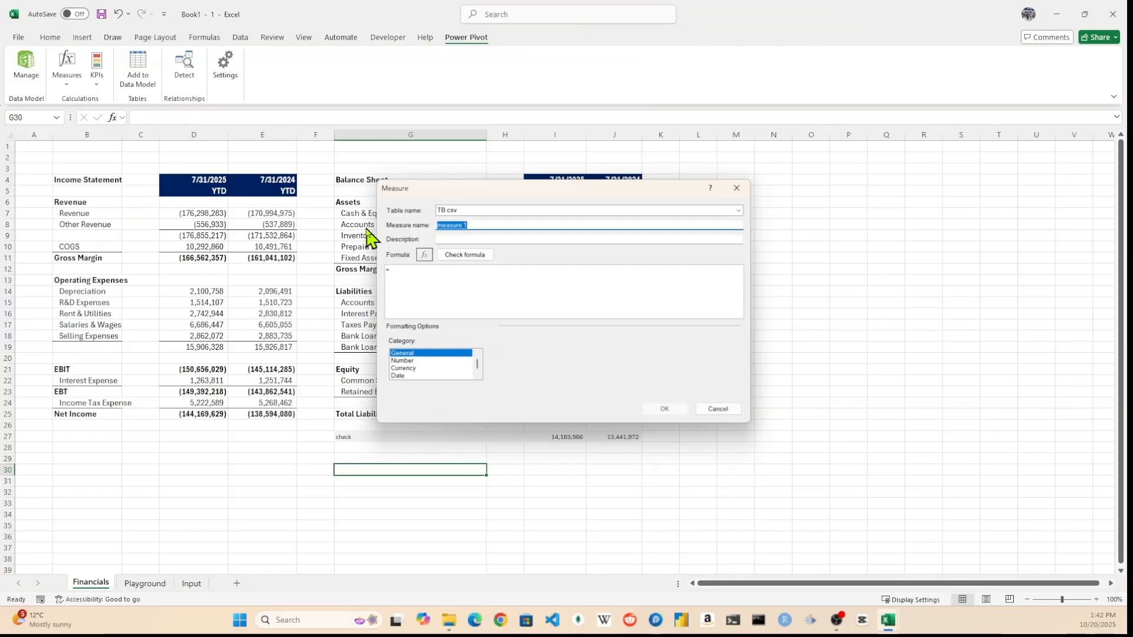
pyautogui.write('MT')
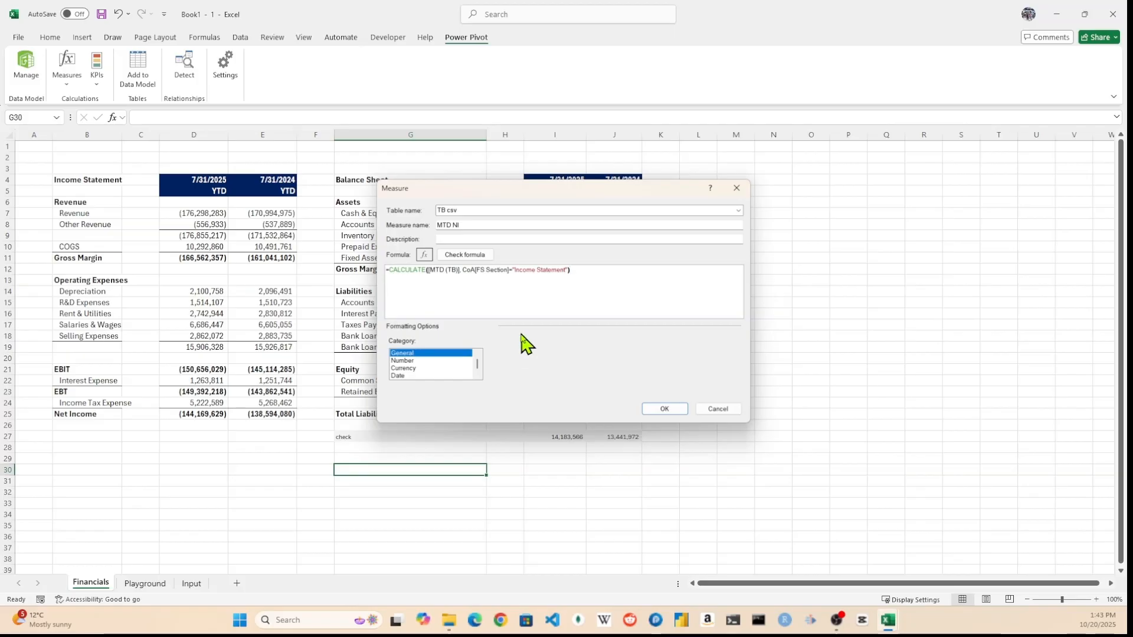
pyautogui.click(469, 255)
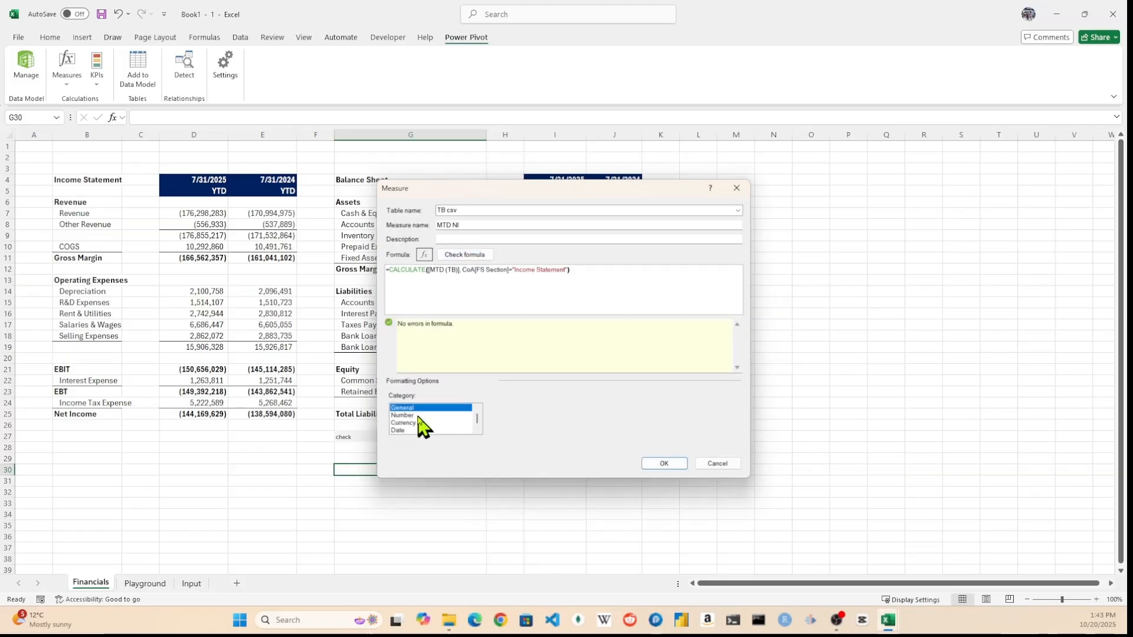
pyautogui.click(435, 415)
pyautogui.click(620, 419)
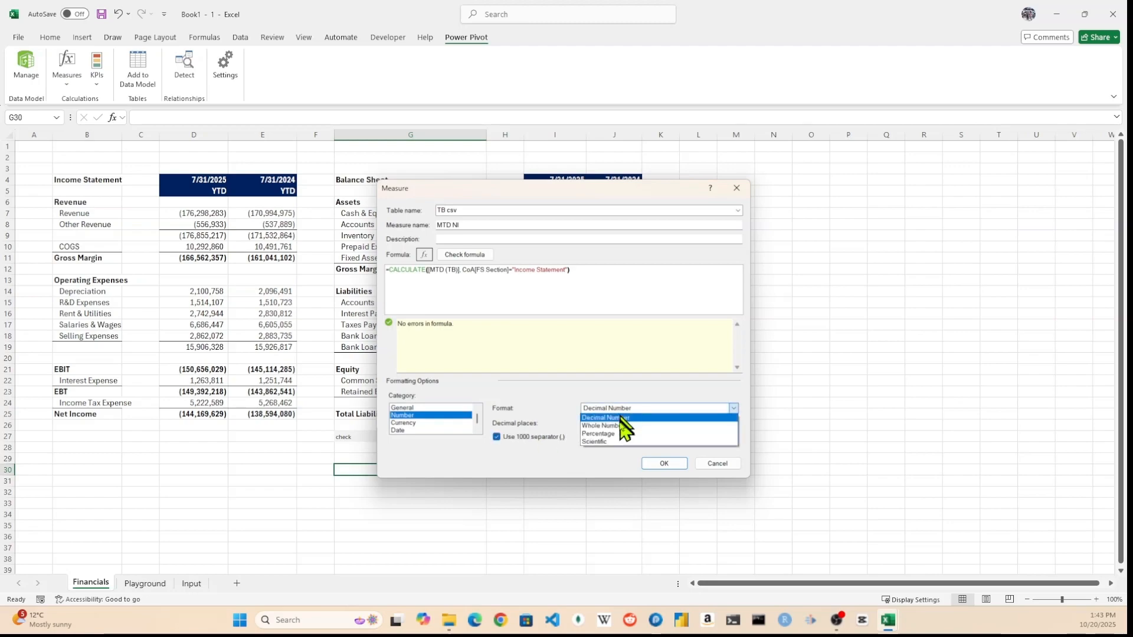
pyautogui.click(622, 426)
pyautogui.click(664, 463)
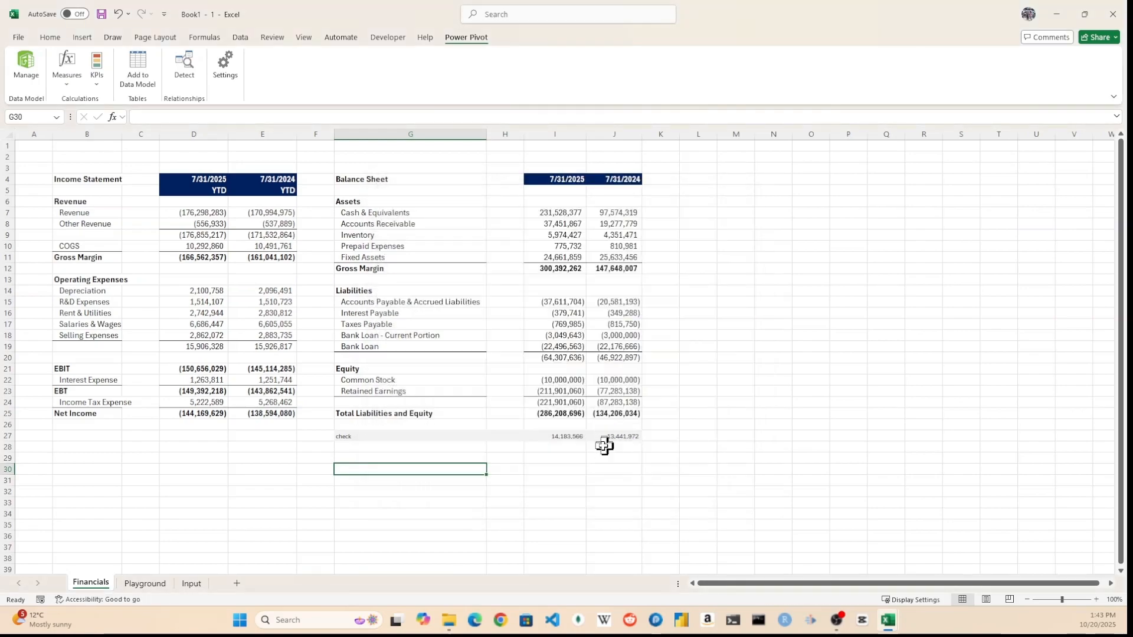
# Add +CUBEVALUE("ThisWorkbookDataModel","[Measures].[MTD NI]",I$1) to the Retained Earnings formula in I23.
pyautogui.click(558, 391)
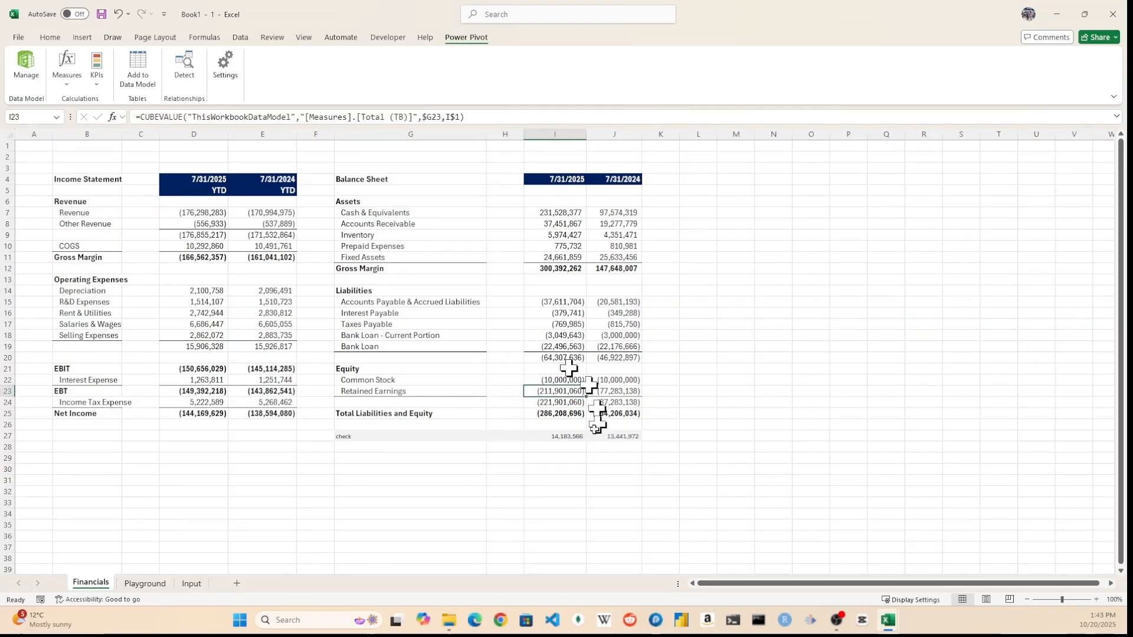
pyautogui.click(492, 116)
pyautogui.write('+')
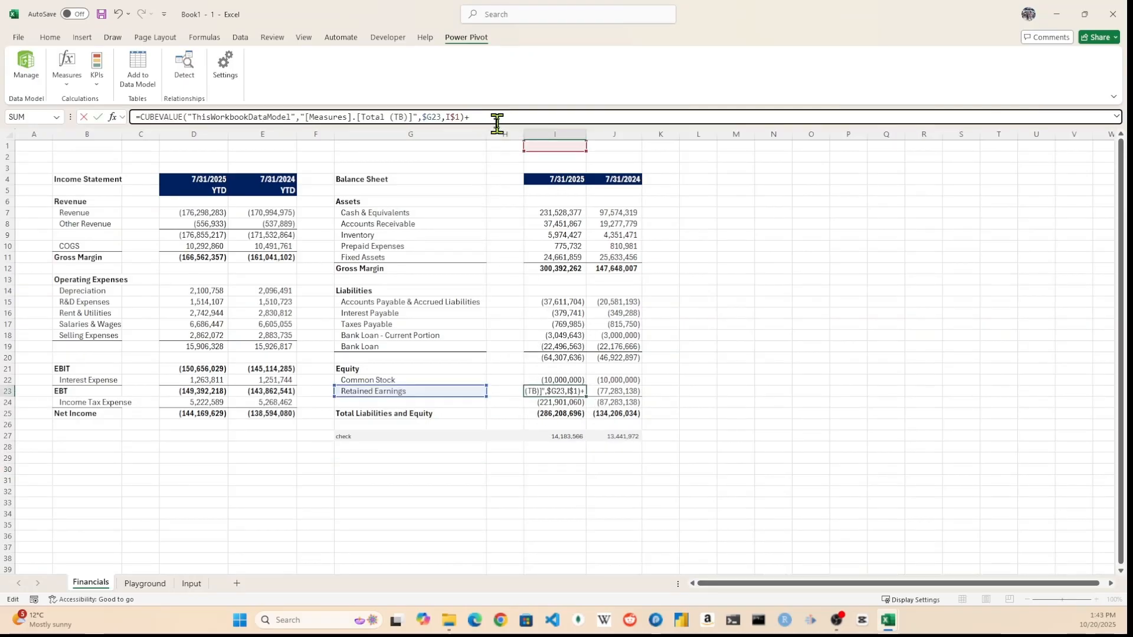
pyautogui.write('cu')
pyautogui.press('Up')
pyautogui.press('Up')
pyautogui.press('Up')
pyautogui.press('Tab')
pyautogui.write('"ThisWorkbookDataModel","[Measures].')
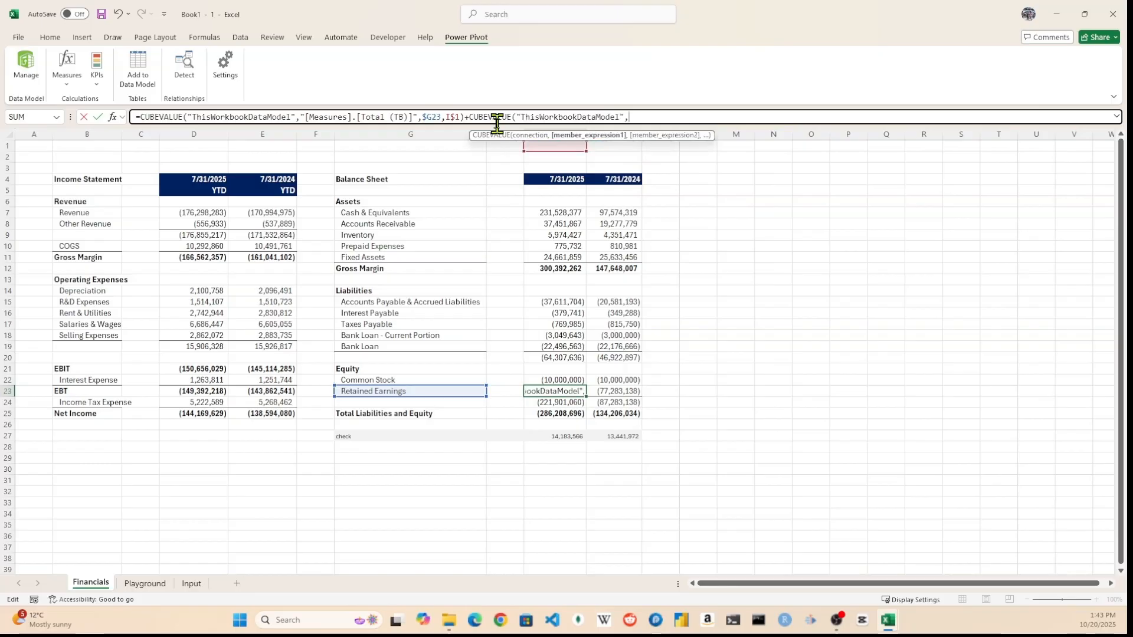
pyautogui.press('Down')
pyautogui.press('Down')
pyautogui.press('Down')
pyautogui.press('Down')
pyautogui.press('Tab')
pyautogui.write('",')
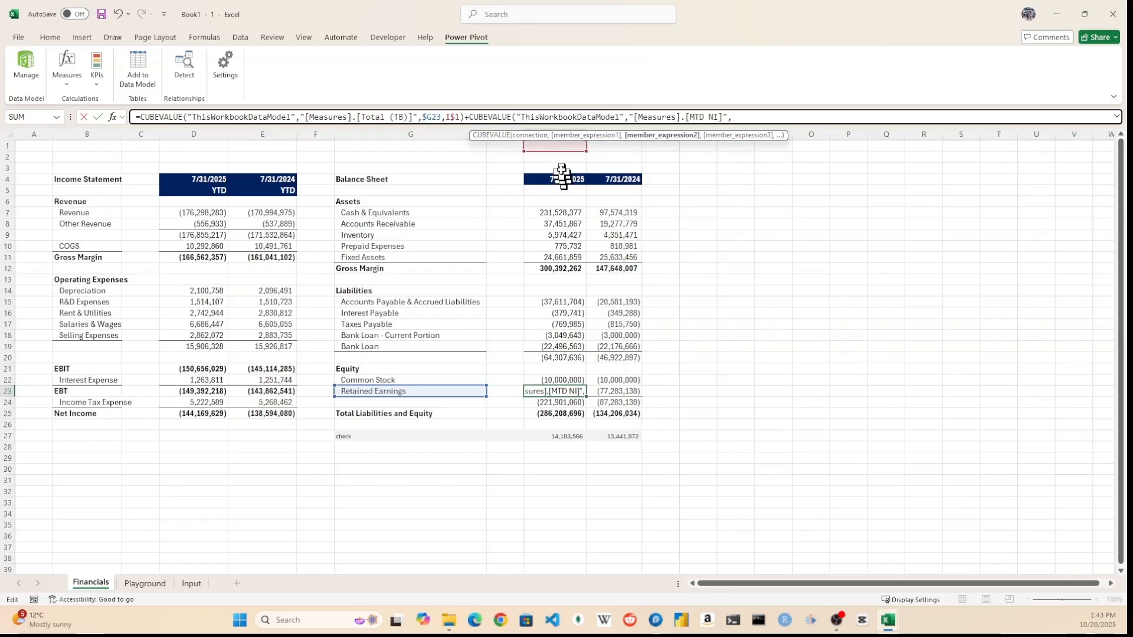
pyautogui.click(563, 147)
pyautogui.write(')')
pyautogui.hotkey('ctrl', 'Return')
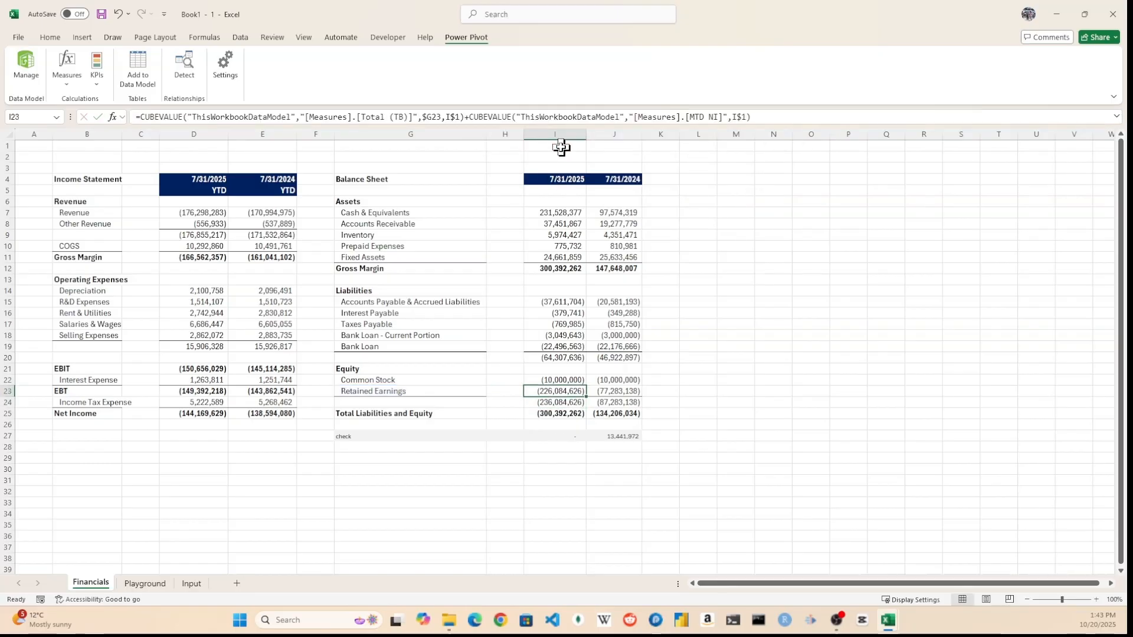
# Copy the Retained Earnings formula into J23 and paste into the check cells I27:J27.
pyautogui.moveTo(586, 396); pyautogui.dragTo(606, 393)
pyautogui.press('Down')
pyautogui.press('Down')
pyautogui.press('Down')
pyautogui.press('Down')
pyautogui.hotkey('shift', 'Right')
pyautogui.hotkey('ctrl', 'v')
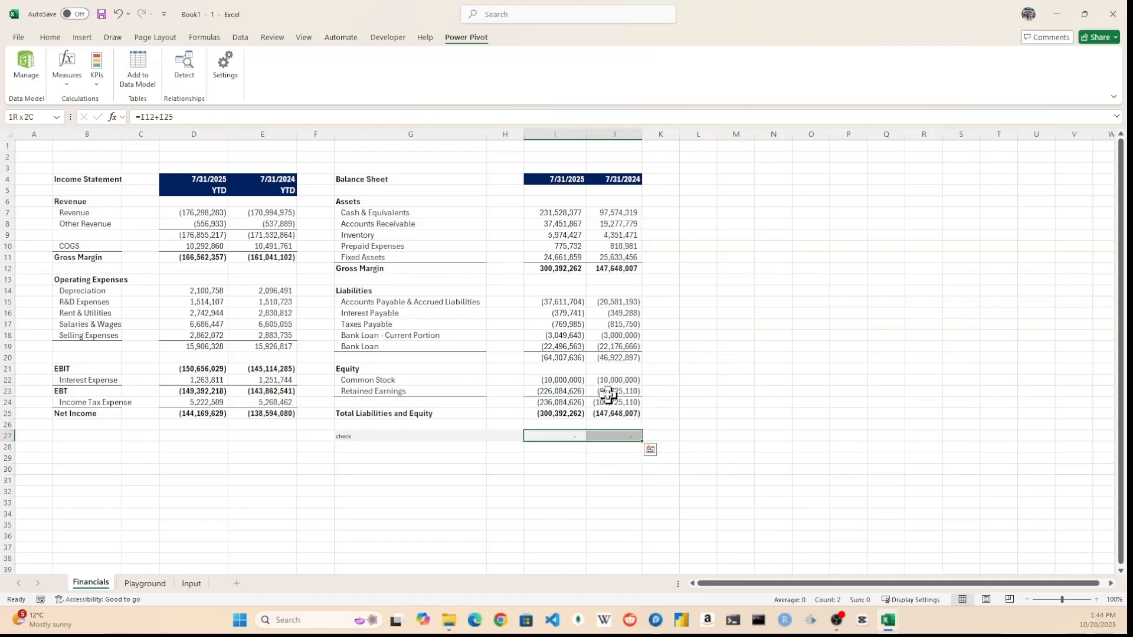
# Switch the D5 period selector through its options while reviewing the balance sheet figures.
pyautogui.moveTo(552, 213); pyautogui.dragTo(631, 415)
pyautogui.click(203, 191)
pyautogui.click(233, 191)
pyautogui.click(203, 203)
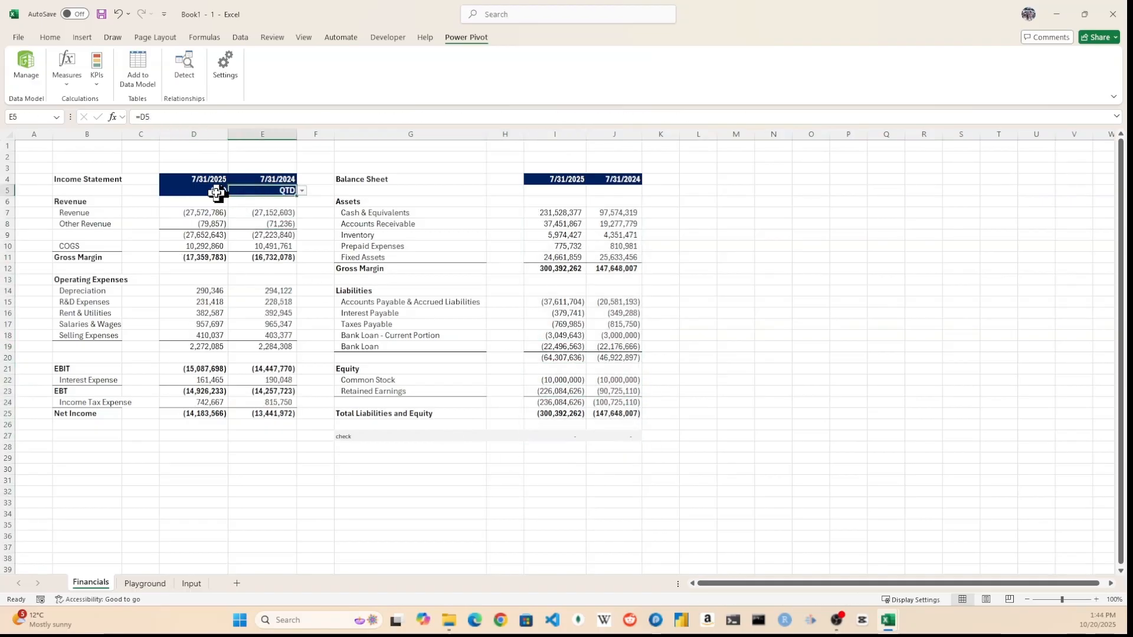
pyautogui.click(216, 192)
pyautogui.click(233, 191)
pyautogui.click(204, 220)
pyautogui.click(505, 492)
# Set the period selector in D5 back to QTD and review the statement values.
pyautogui.moveTo(544, 216); pyautogui.dragTo(632, 416)
pyautogui.moveTo(557, 357); pyautogui.dragTo(556, 346)
pyautogui.click(221, 190)
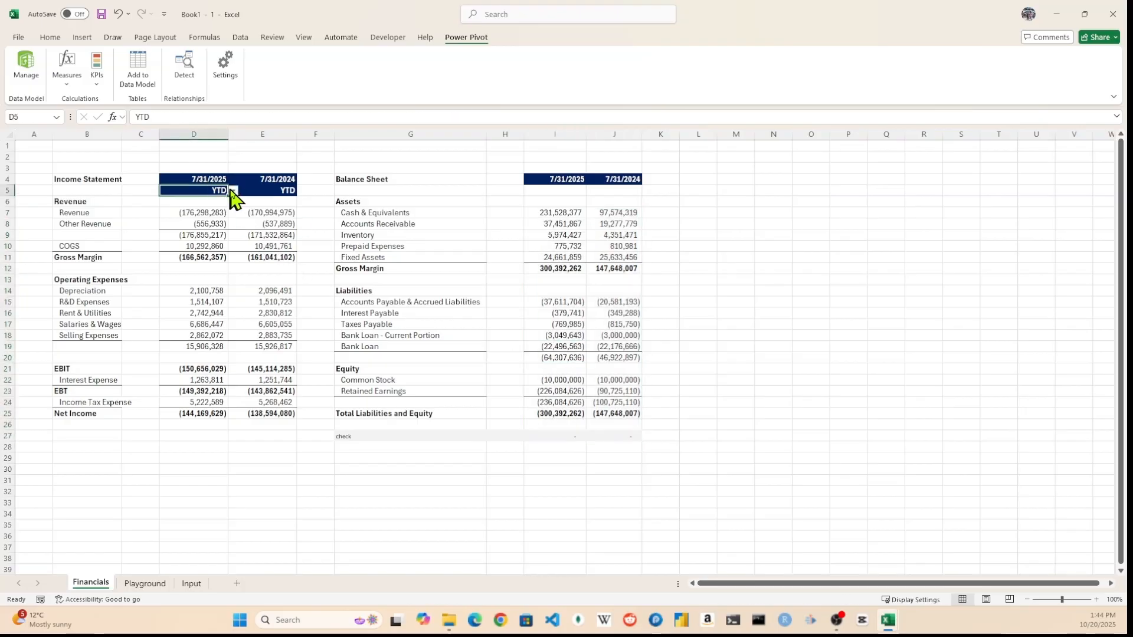
pyautogui.click(234, 191)
pyautogui.click(220, 212)
pyautogui.click(255, 223)
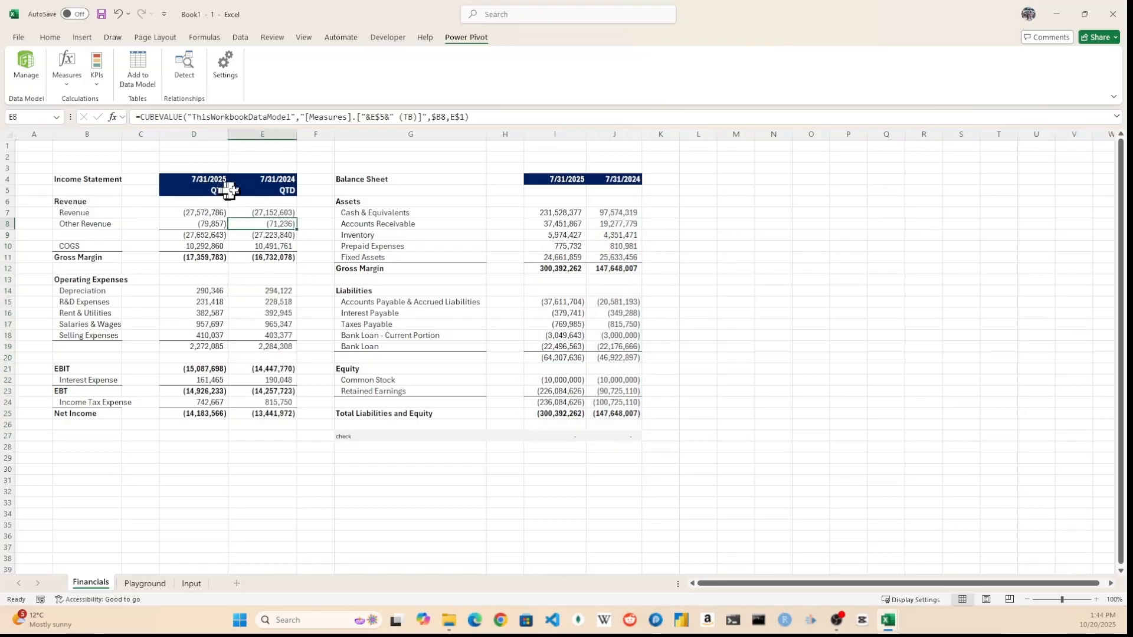